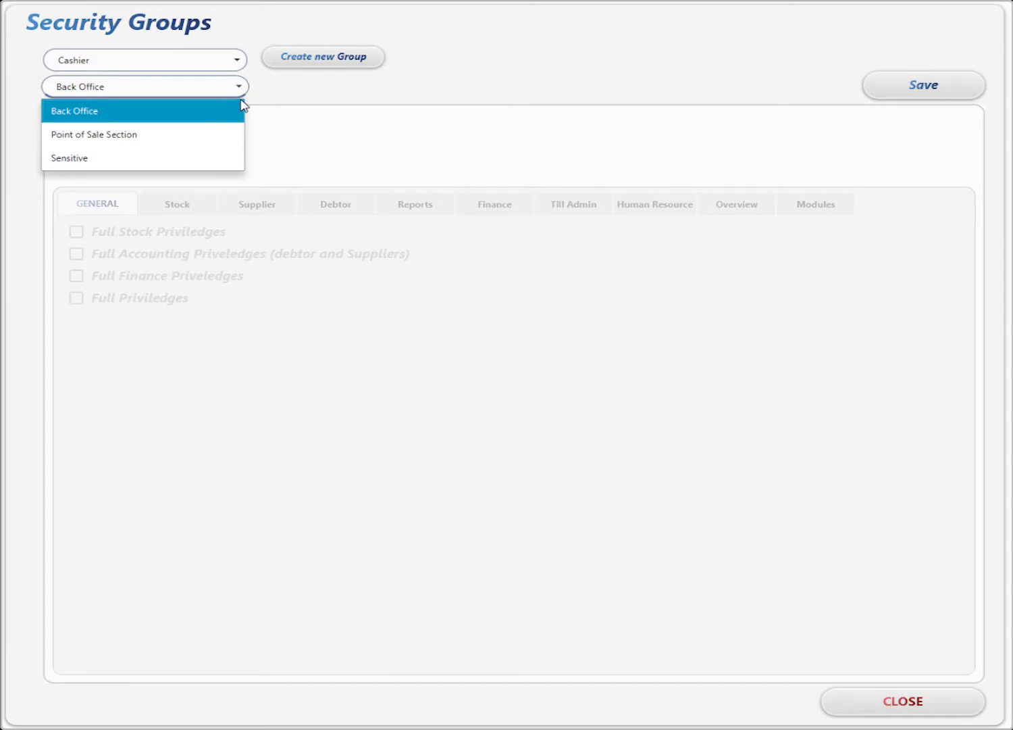
Create a new security group named 'security'.
left_click(326, 63)
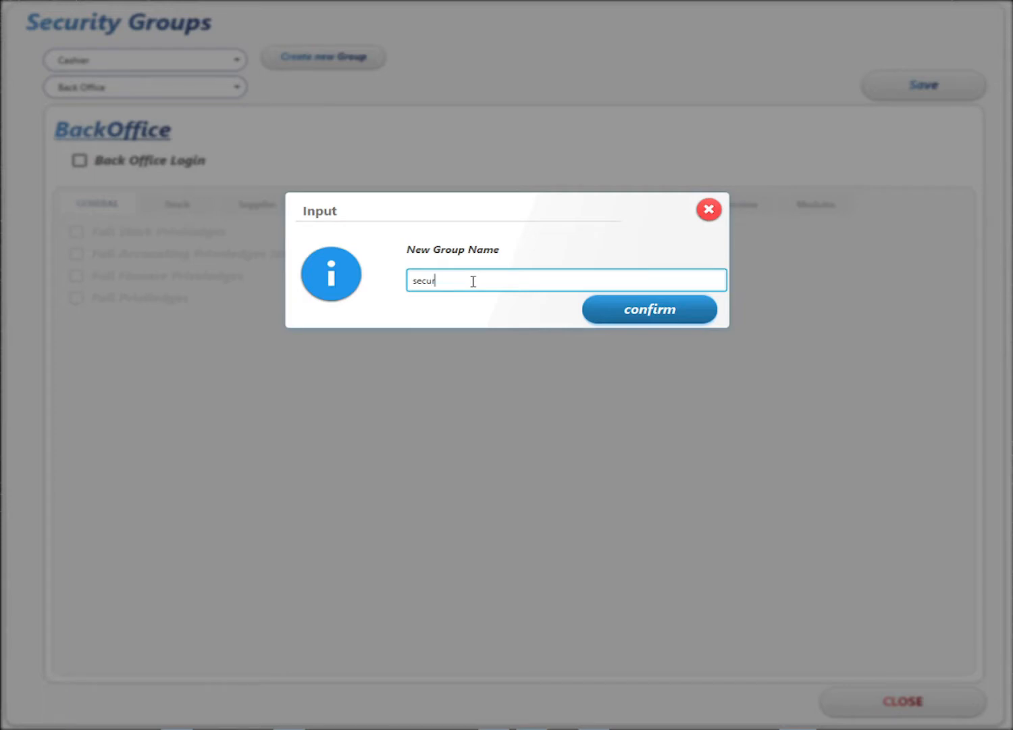
left_click(659, 312)
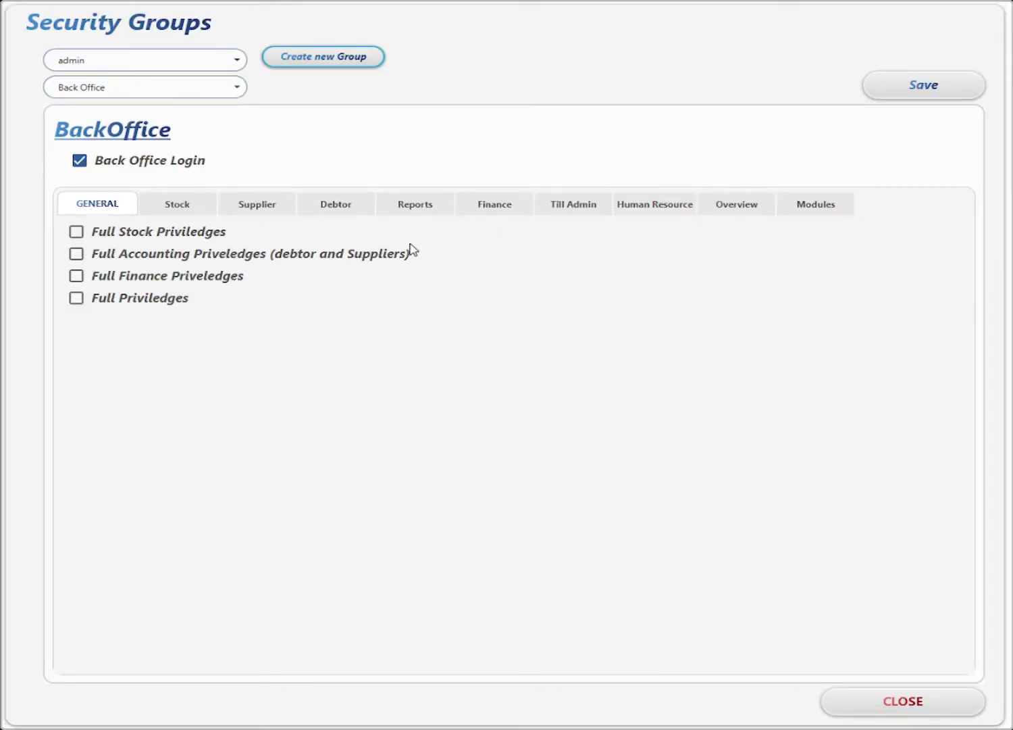
Pick the 'security' group from the group dropdown to edit its permissions.
left_click(237, 62)
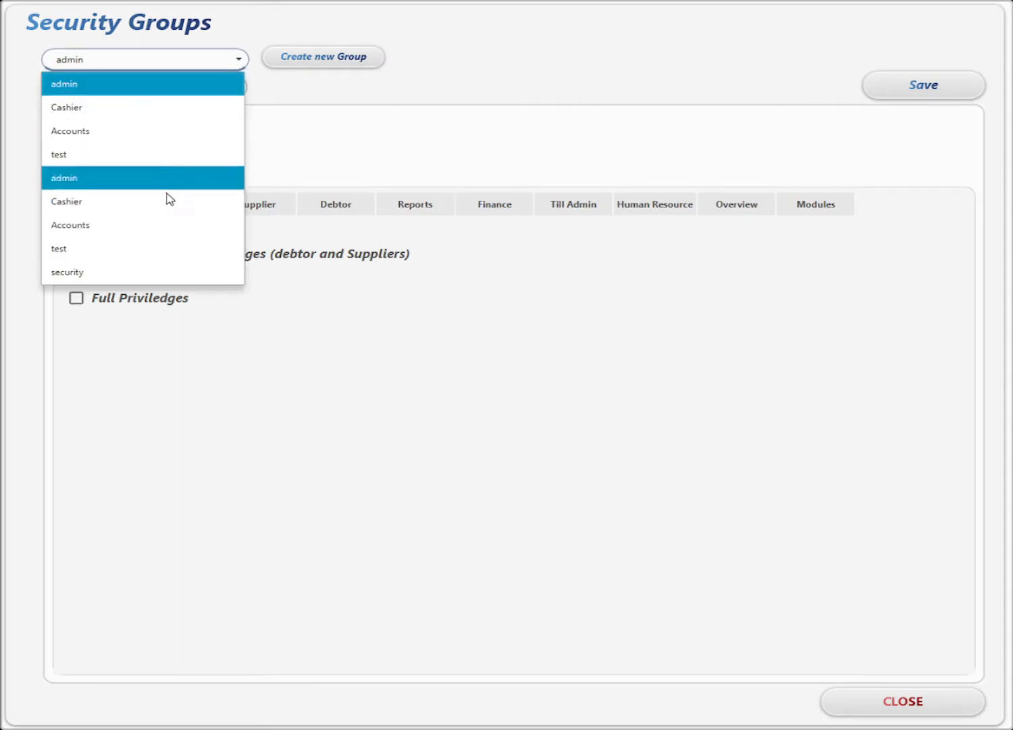
left_click(90, 274)
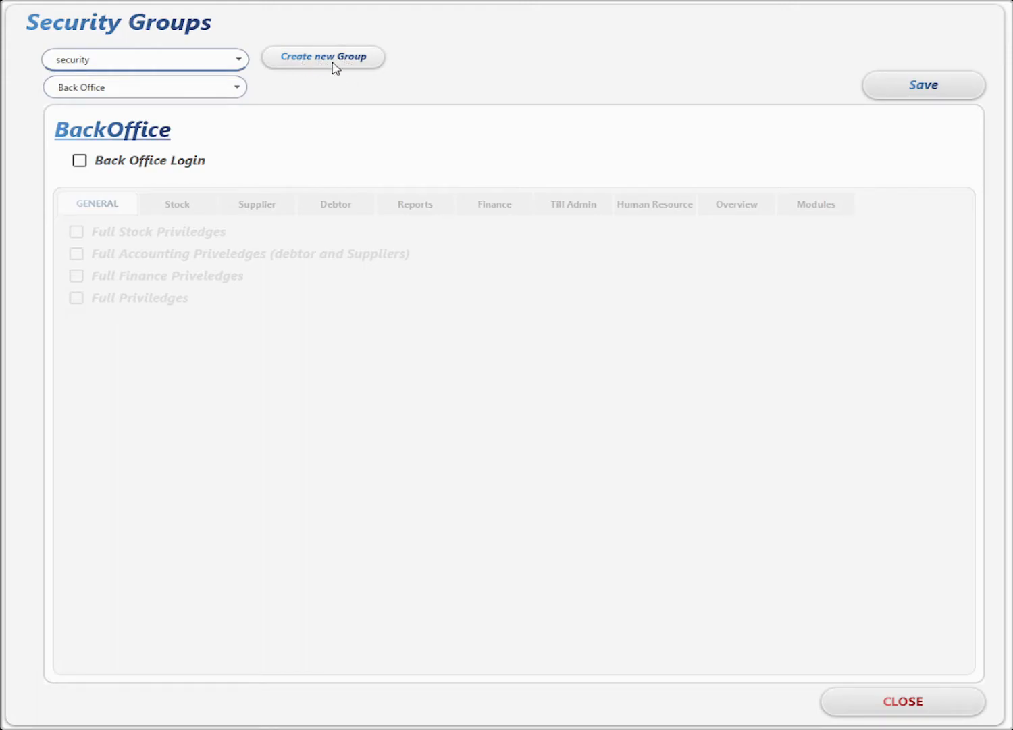
Enable Back Office Login for 'security' and review each permission tab, returning to Stock.
left_click(79, 163)
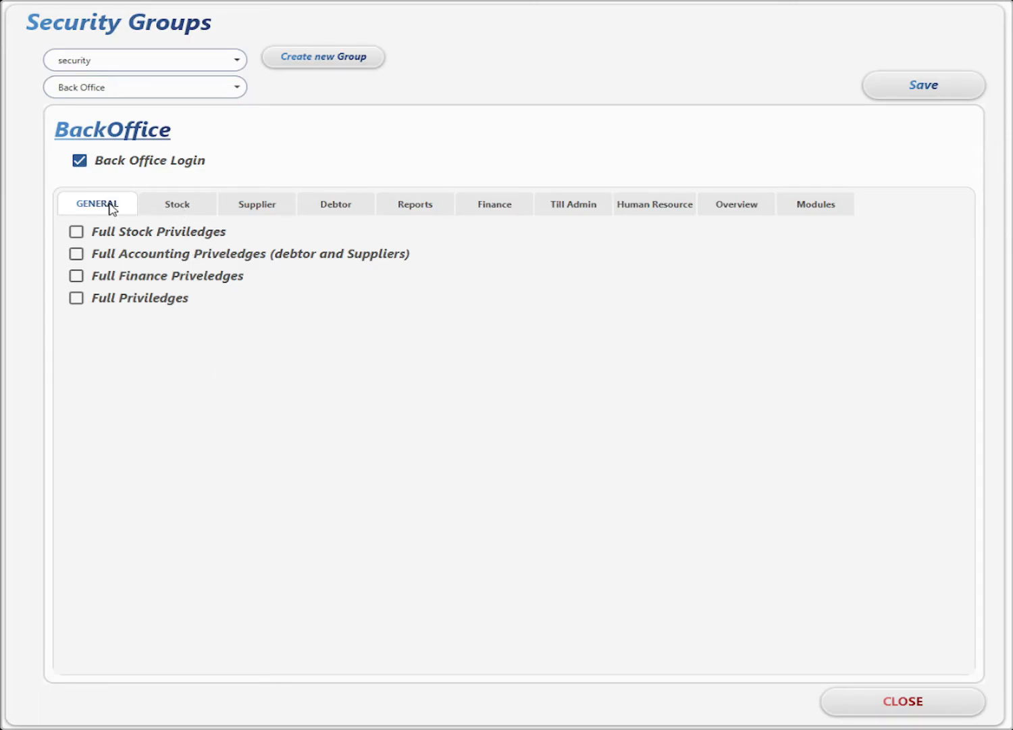
left_click(162, 206)
left_click(275, 211)
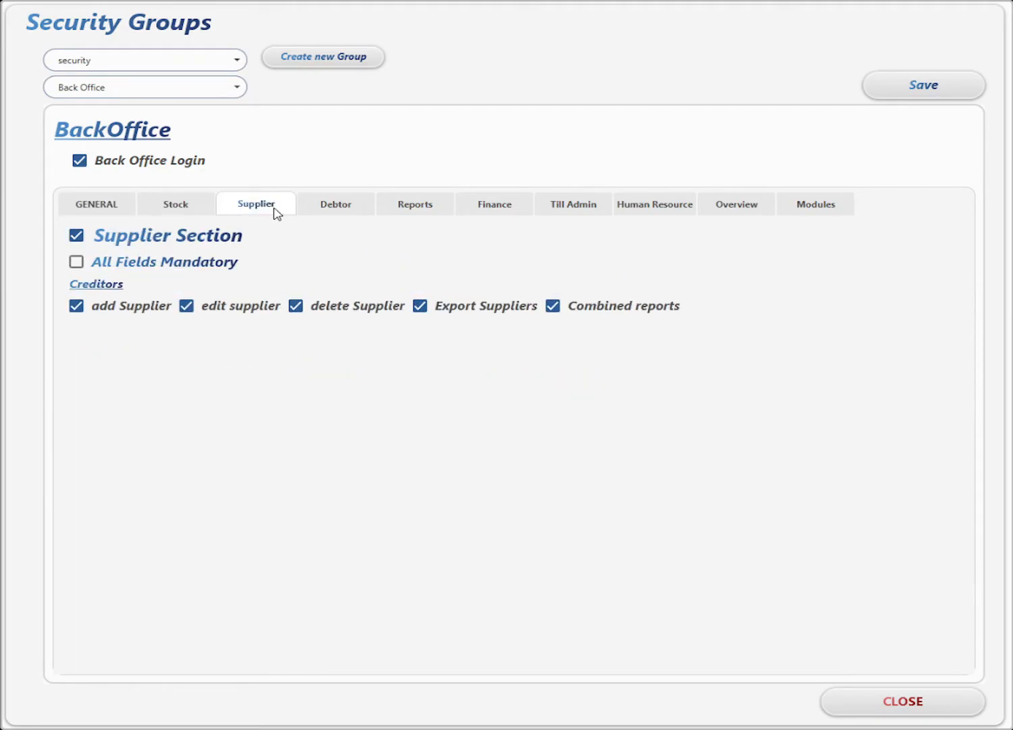
left_click(326, 204)
left_click(404, 205)
left_click(491, 214)
left_click(559, 208)
left_click(645, 208)
left_click(761, 209)
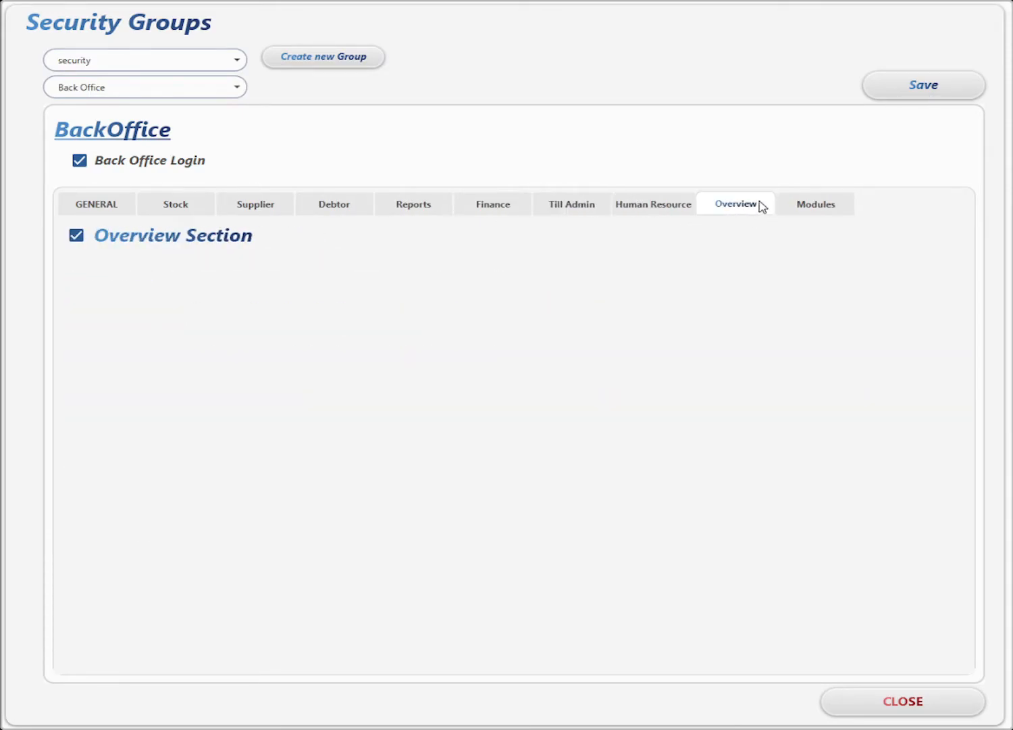
left_click(798, 209)
left_click(181, 209)
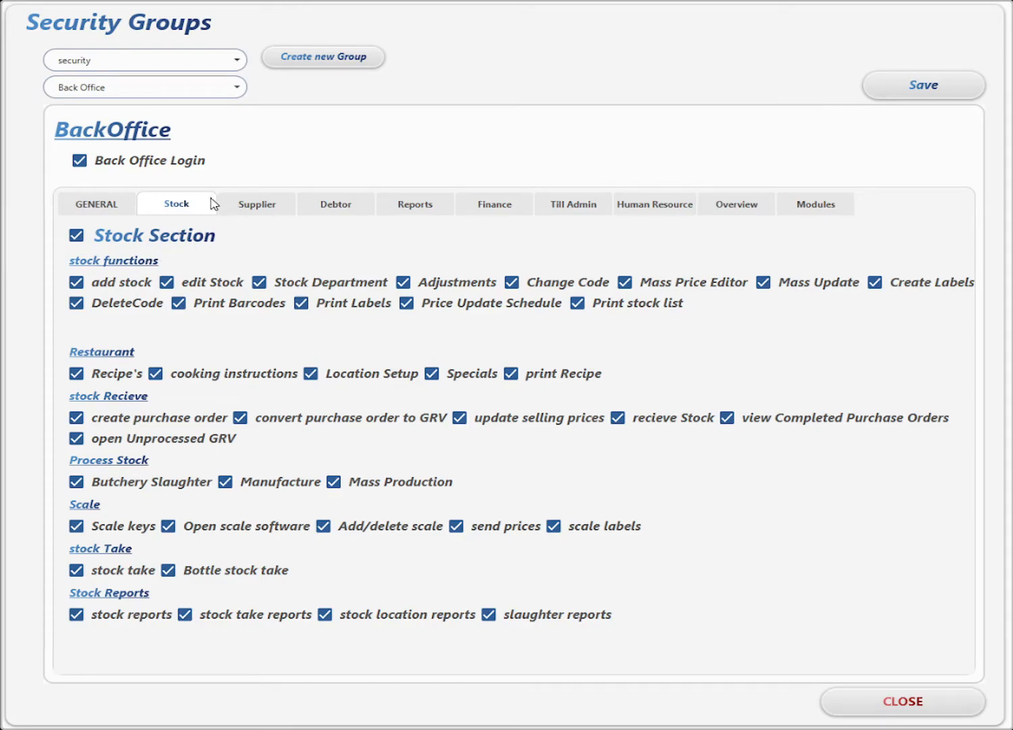
Reset the Stock Section so only add stock and edit Stock are allowed, Adjustments off.
left_click(77, 236)
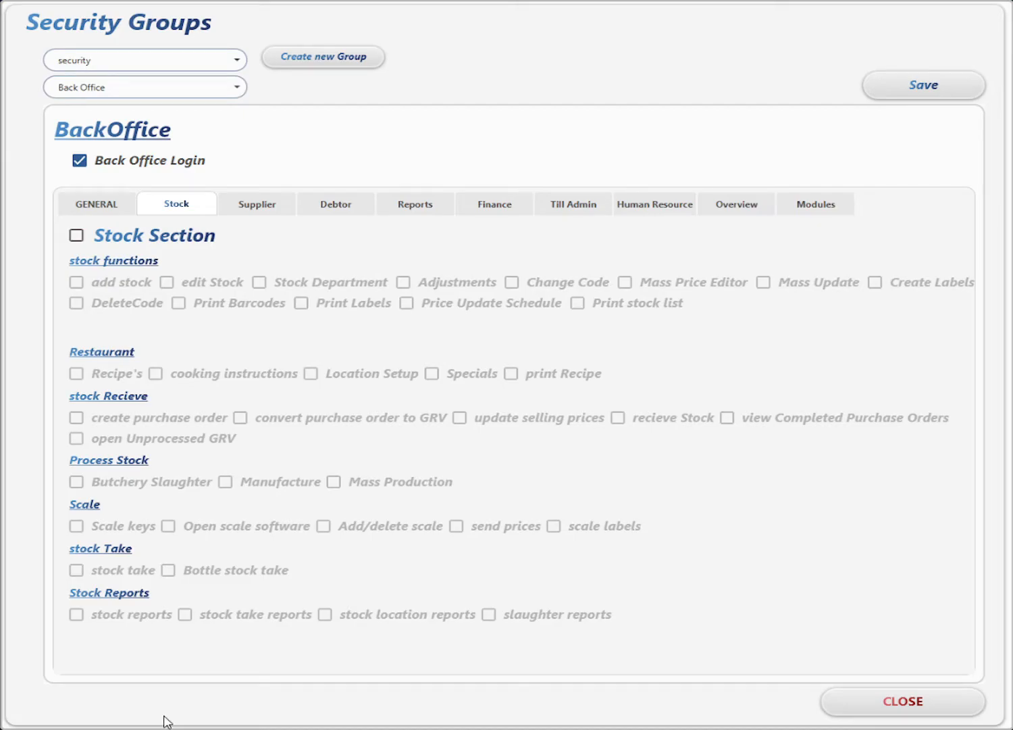
left_click(77, 236)
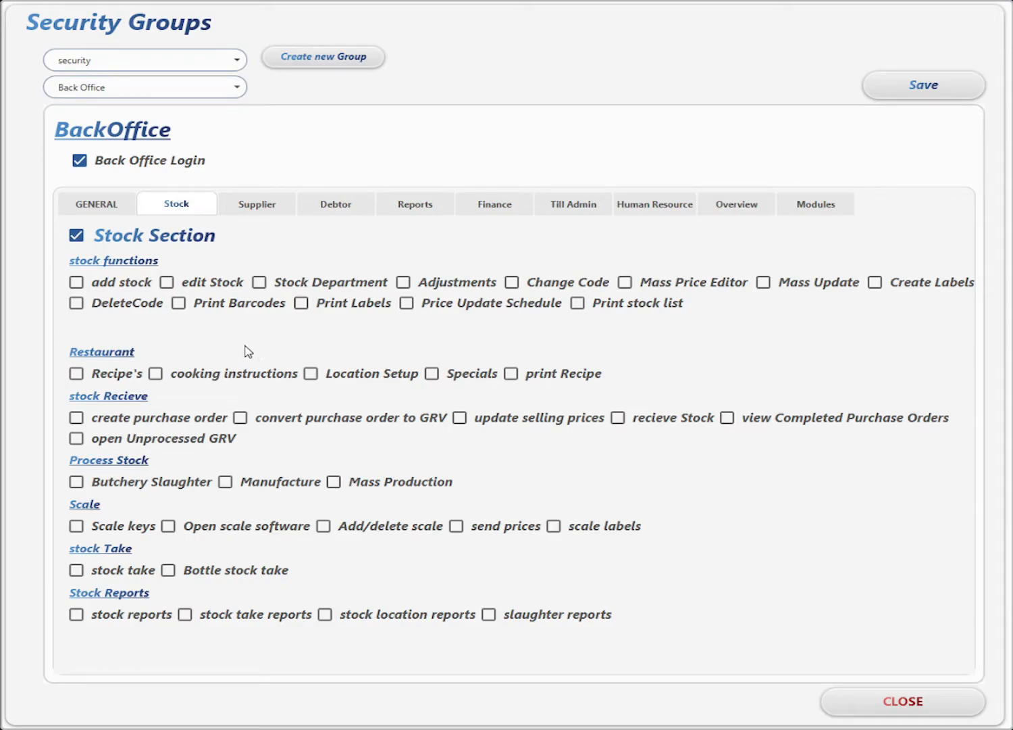
left_click(76, 283)
left_click(166, 282)
left_click(404, 282)
left_click(404, 283)
Leave the create purchase order and convert-to-GRV rights unticked, then move to Supplier permissions.
left_click(77, 418)
left_click(242, 418)
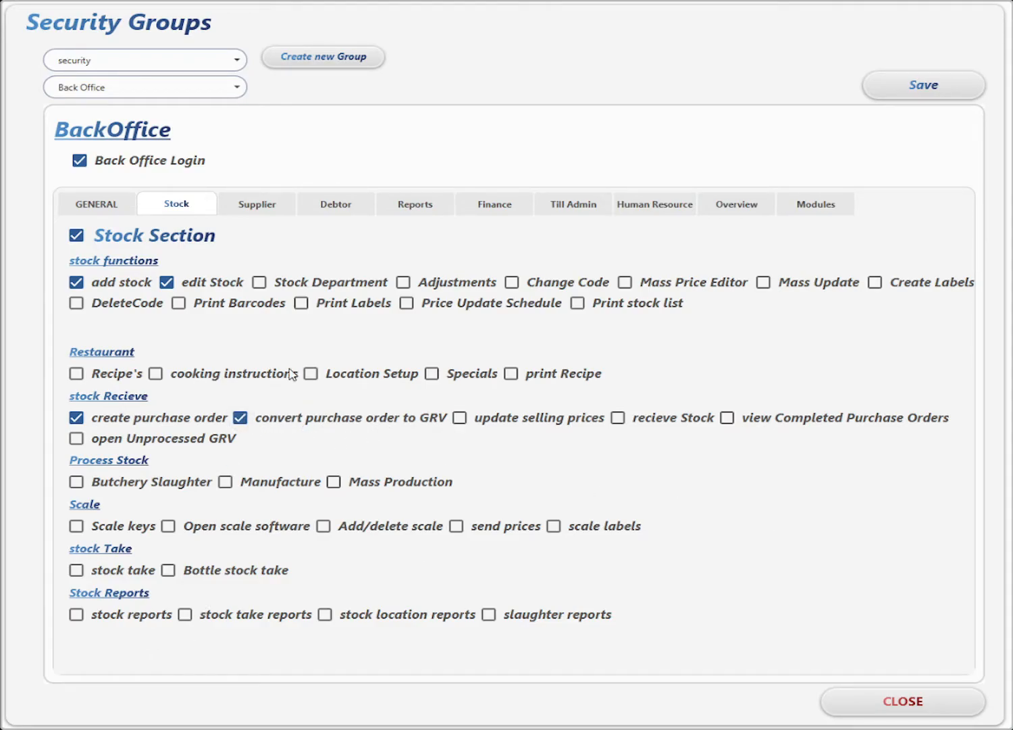
left_click(243, 418)
left_click(91, 419)
left_click(268, 207)
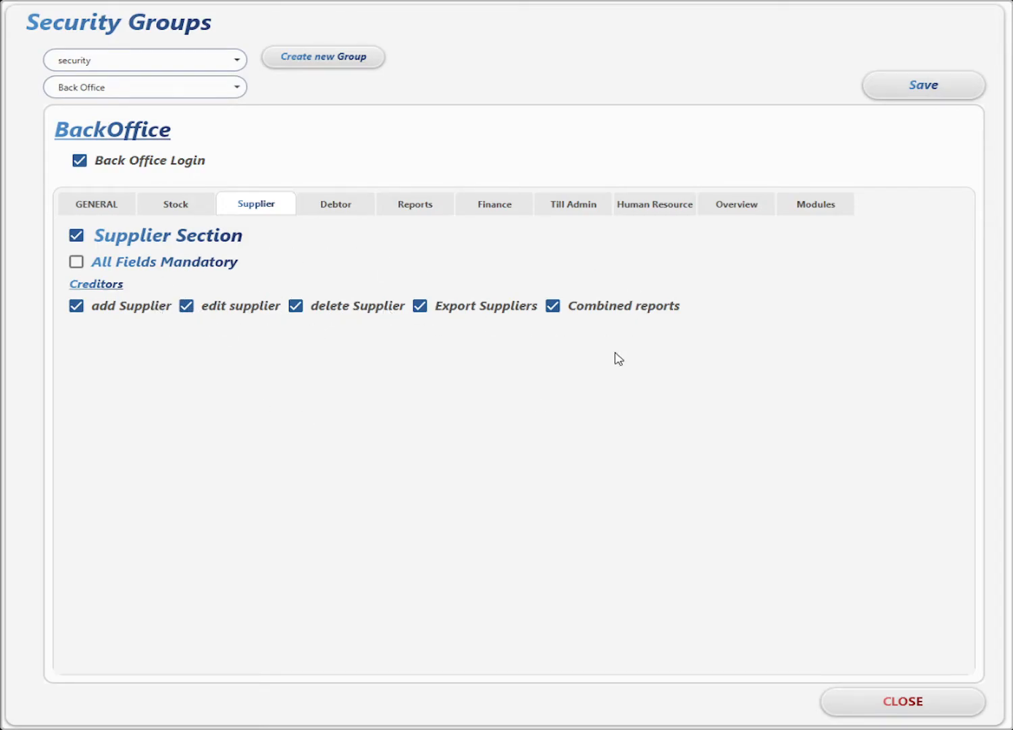
Untick the Supplier Section, Debtor Section and Finances Pane for the security group.
left_click(77, 236)
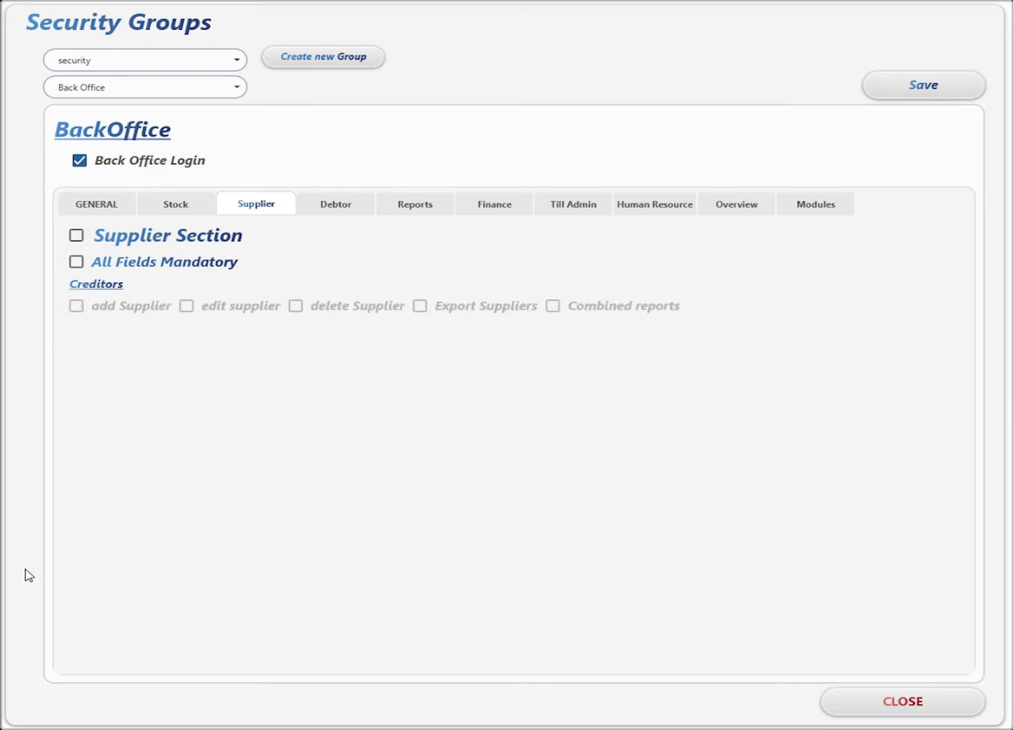
left_click(333, 209)
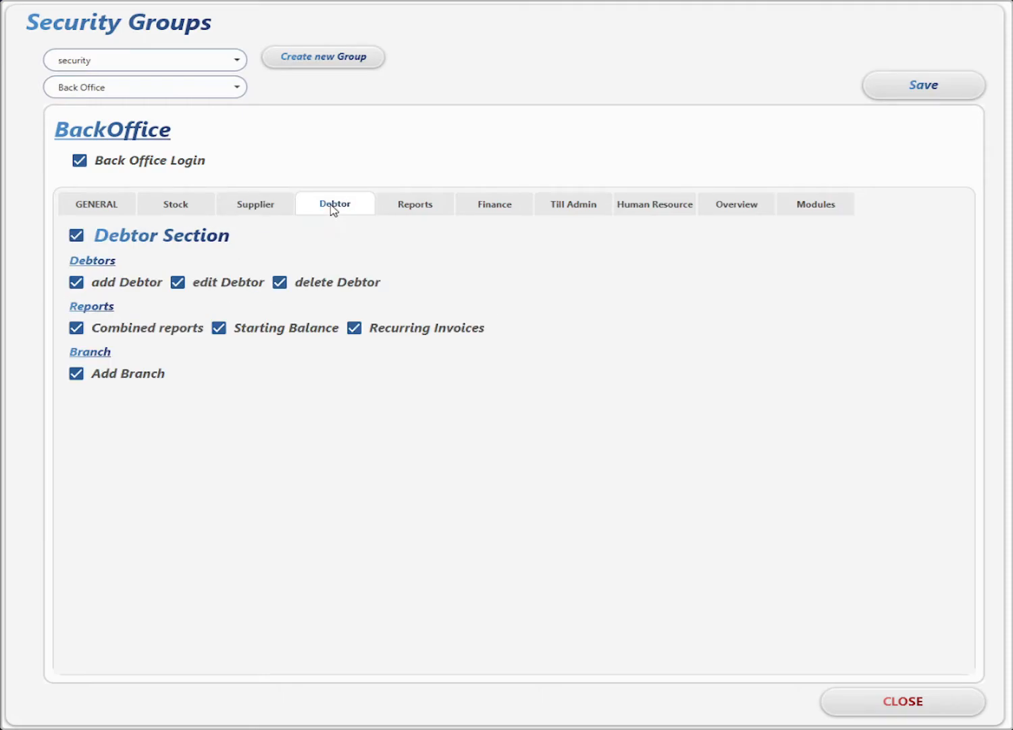
left_click(76, 236)
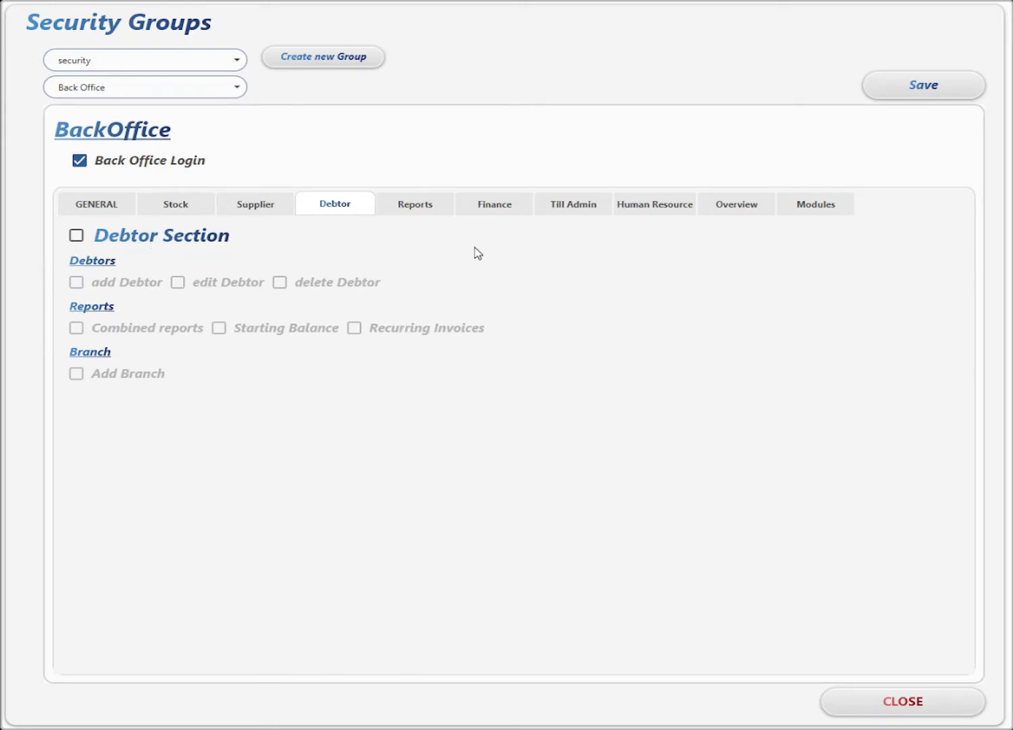
left_click(589, 206)
left_click(657, 207)
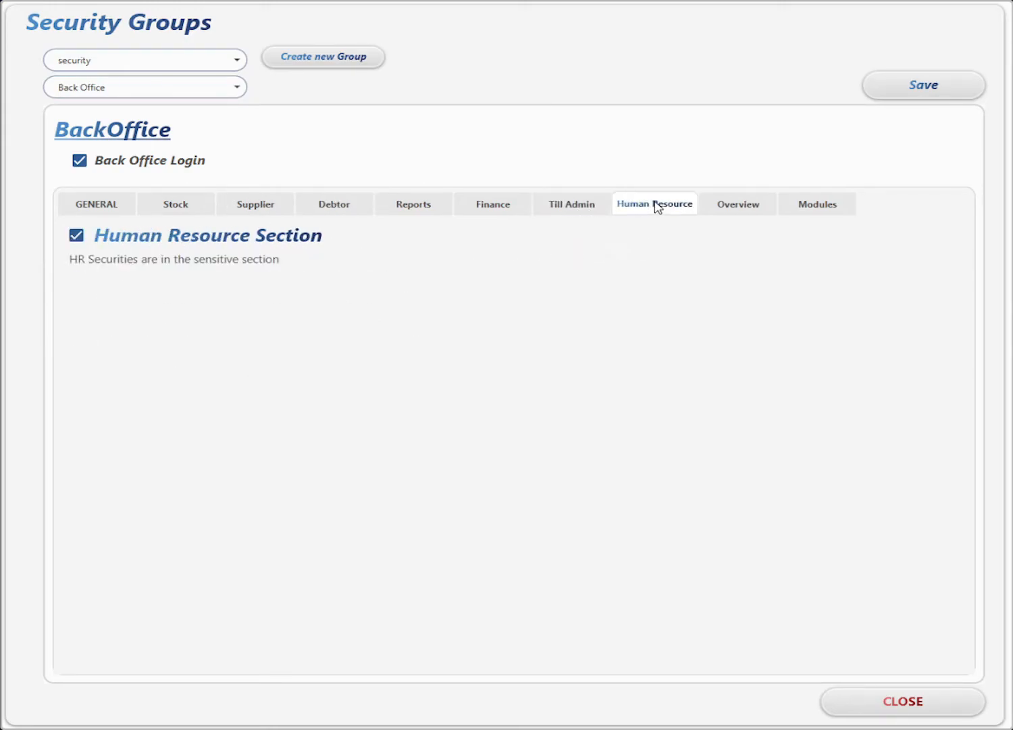
left_click(715, 206)
left_click(511, 212)
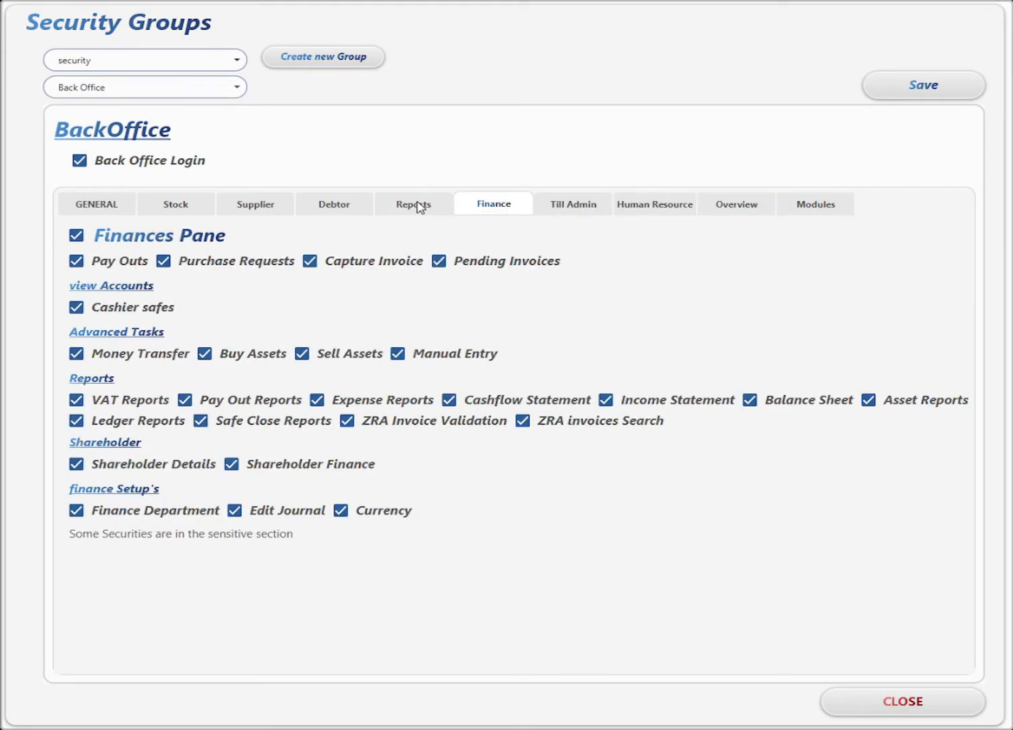
left_click(75, 236)
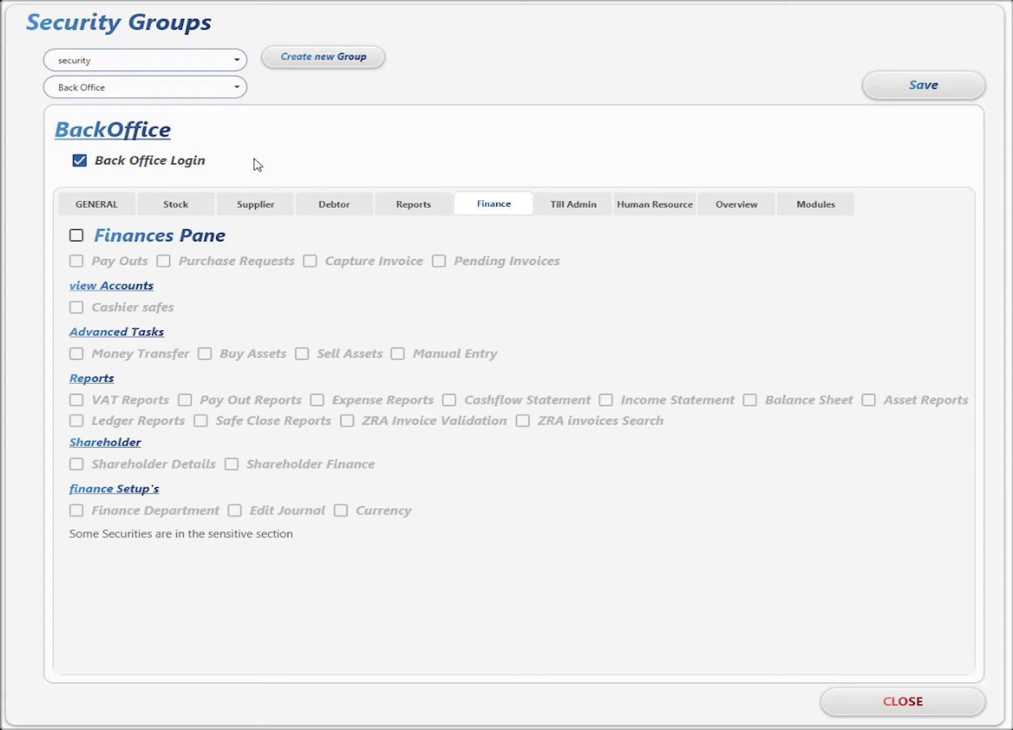
Grant all Point of Sale Normal Sale rights except Log Off, Insert CashUp Total and Open Cash Drawer.
left_click(237, 91)
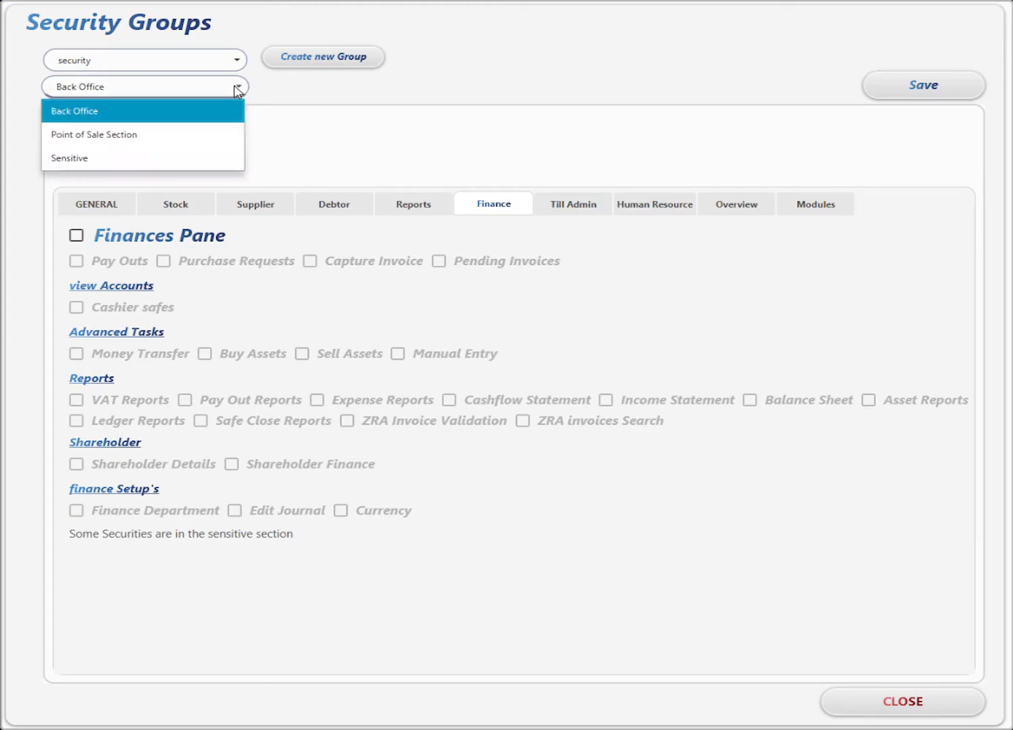
left_click(90, 135)
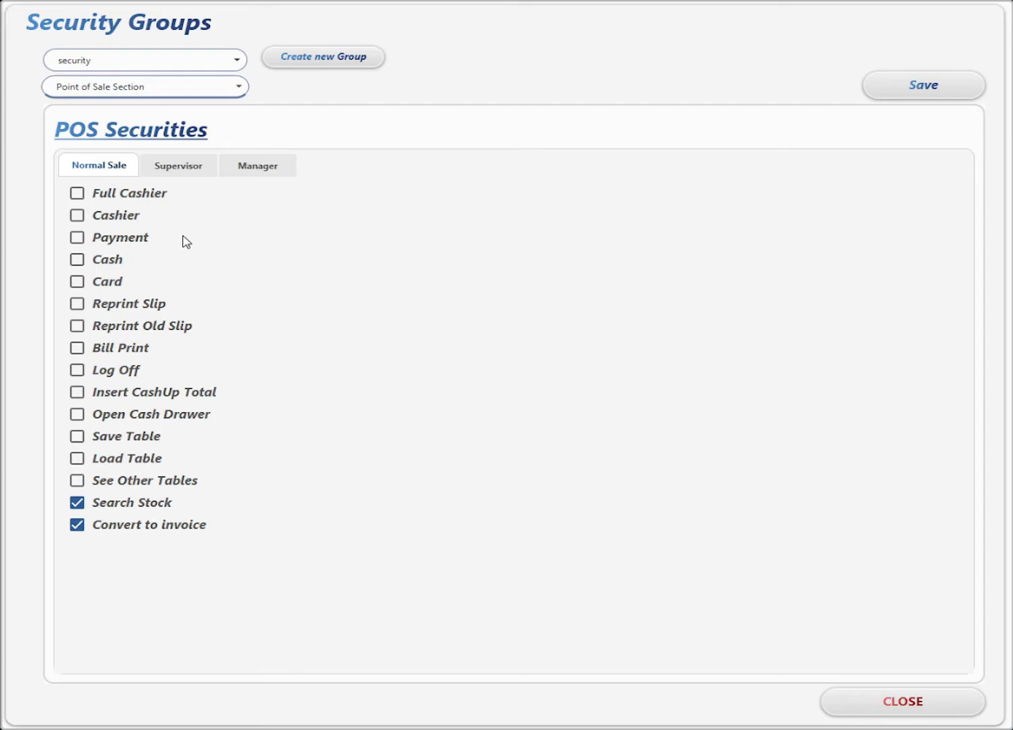
left_click(77, 194)
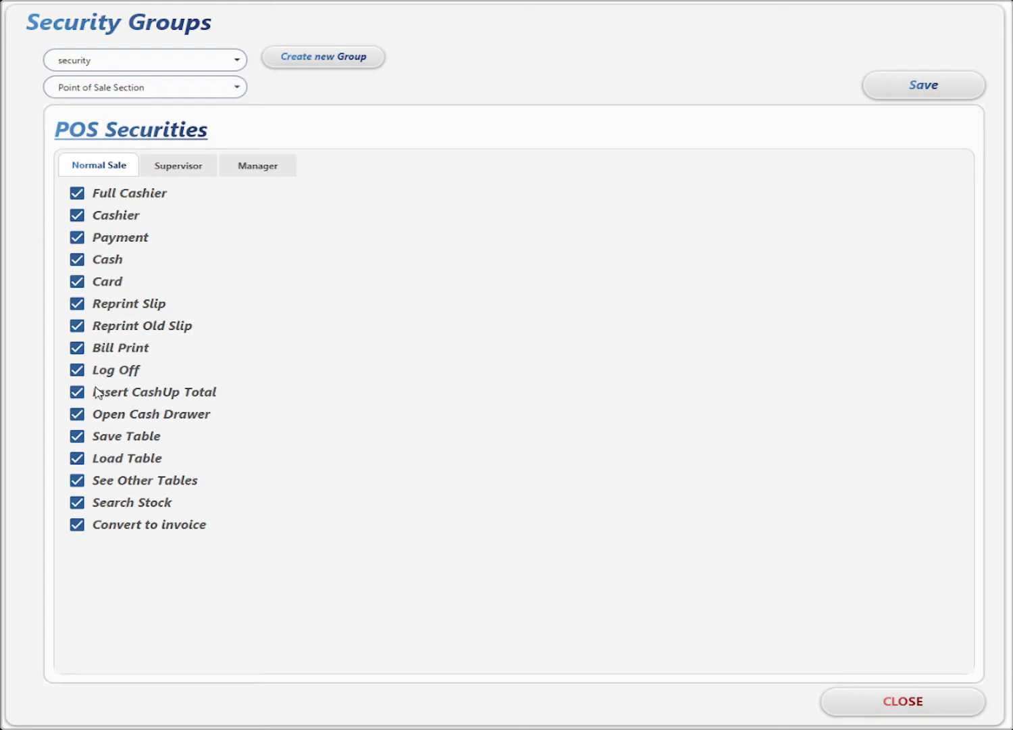
left_click(78, 372)
left_click(77, 392)
left_click(78, 417)
left_click(177, 172)
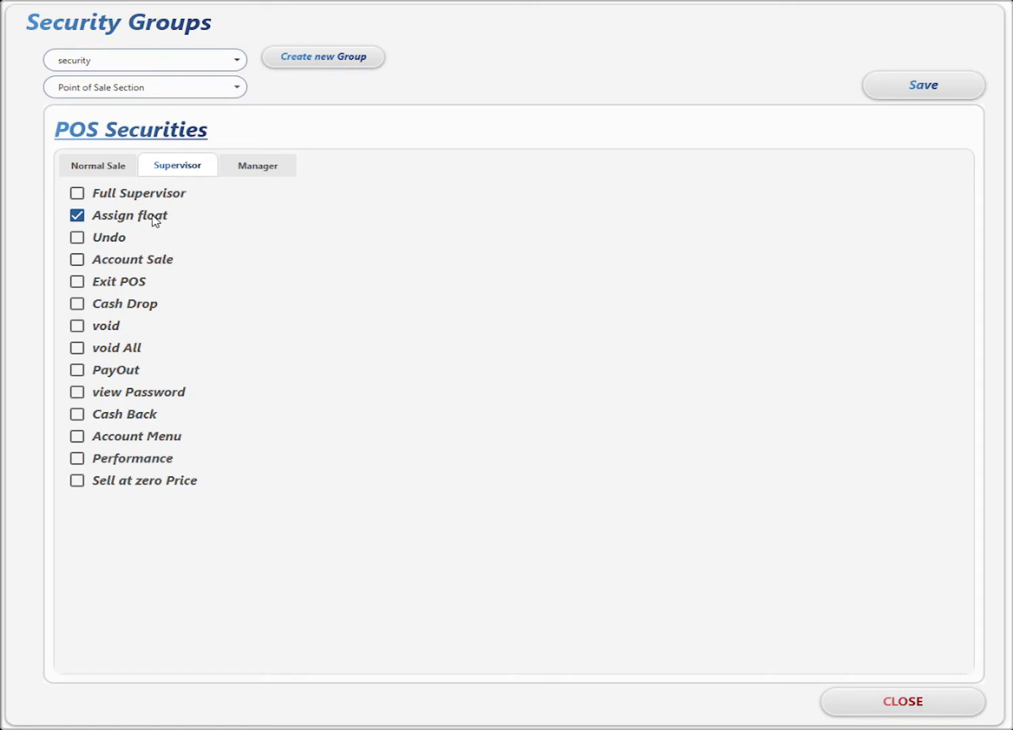
In Supervisor POS rights, remove Assign float and allow void and void All.
left_click(78, 217)
left_click(78, 348)
left_click(77, 326)
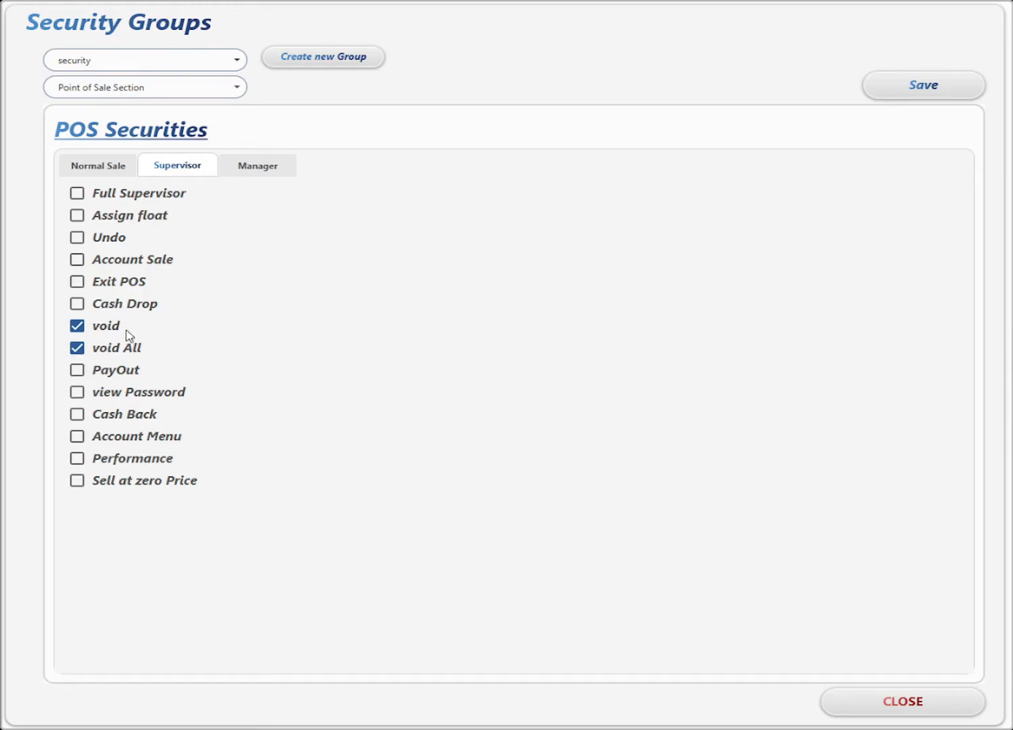
Grant the Manager Confirm Void permission, leaving Refund switched off.
left_click(248, 172)
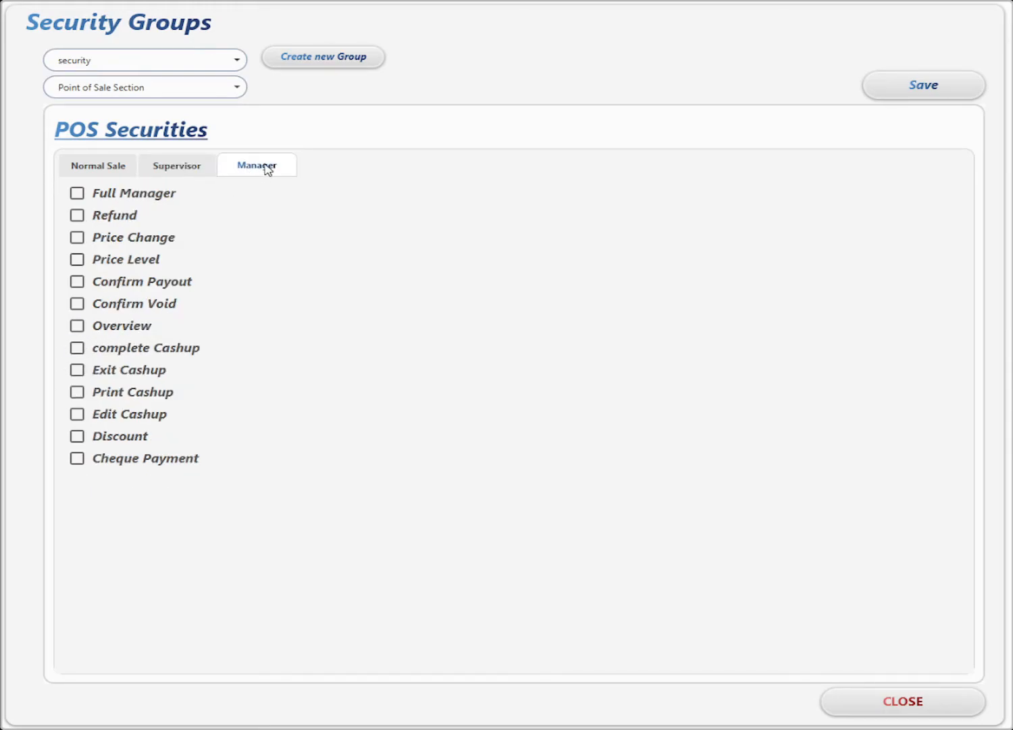
left_click(88, 216)
left_click(87, 216)
left_click(84, 304)
left_click(231, 91)
Under Sensitive rights, remove view all cheque safes, keep other settings unchanged, and save the group.
left_click(75, 157)
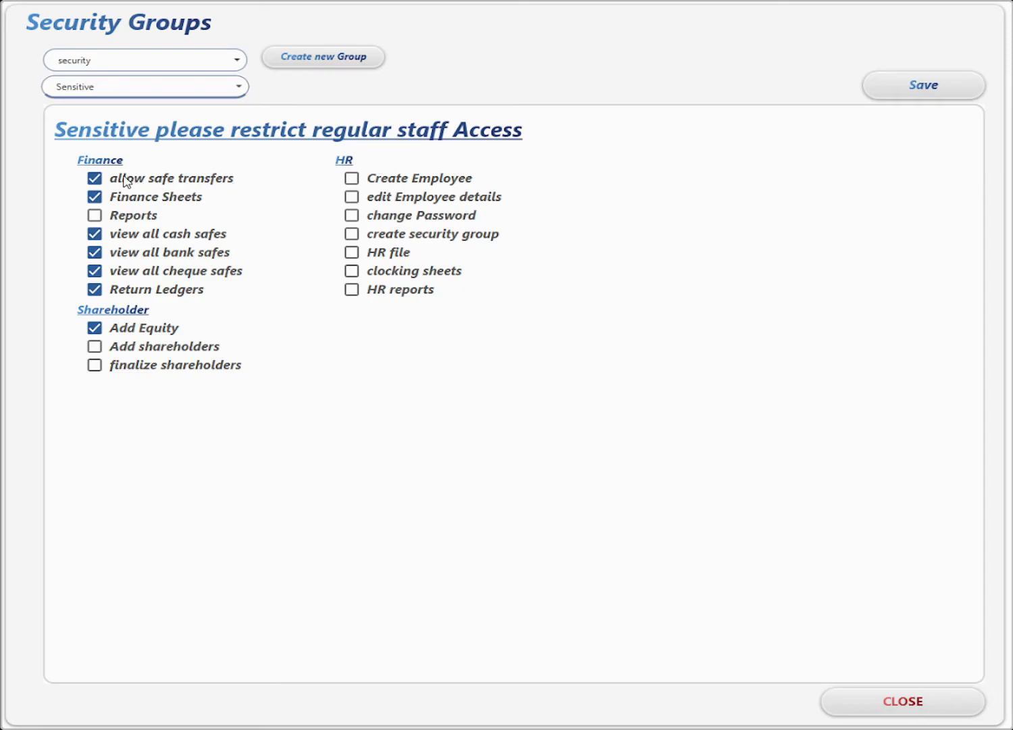
left_click(95, 179)
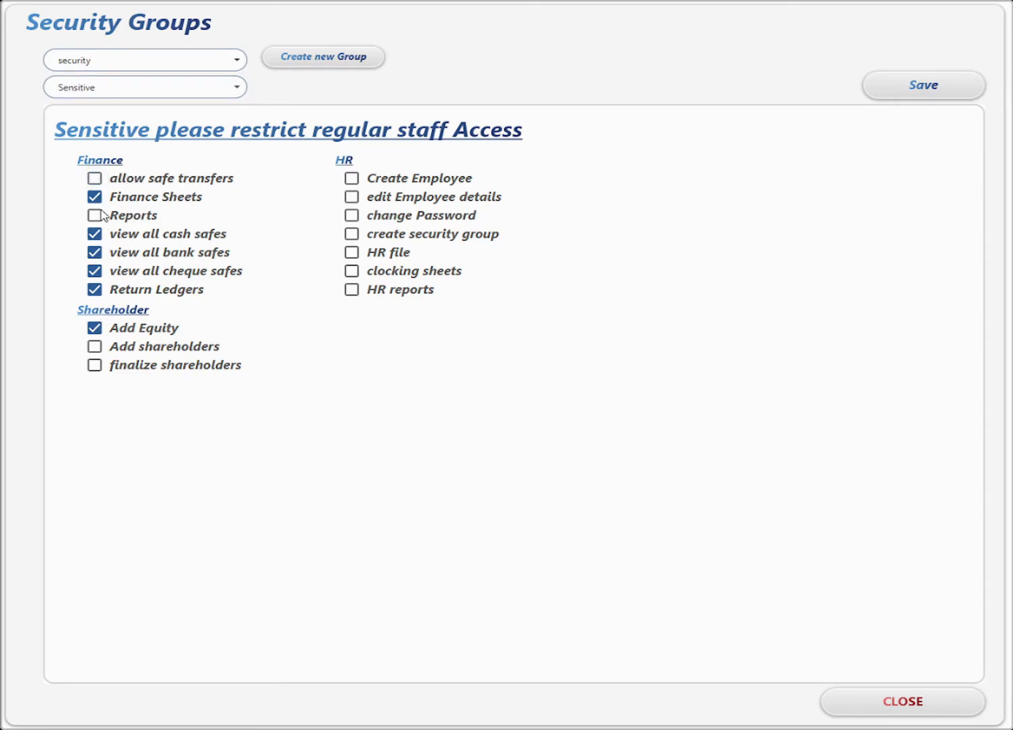
left_click(96, 179)
left_click(95, 215)
left_click(95, 215)
left_click(98, 273)
left_click(909, 88)
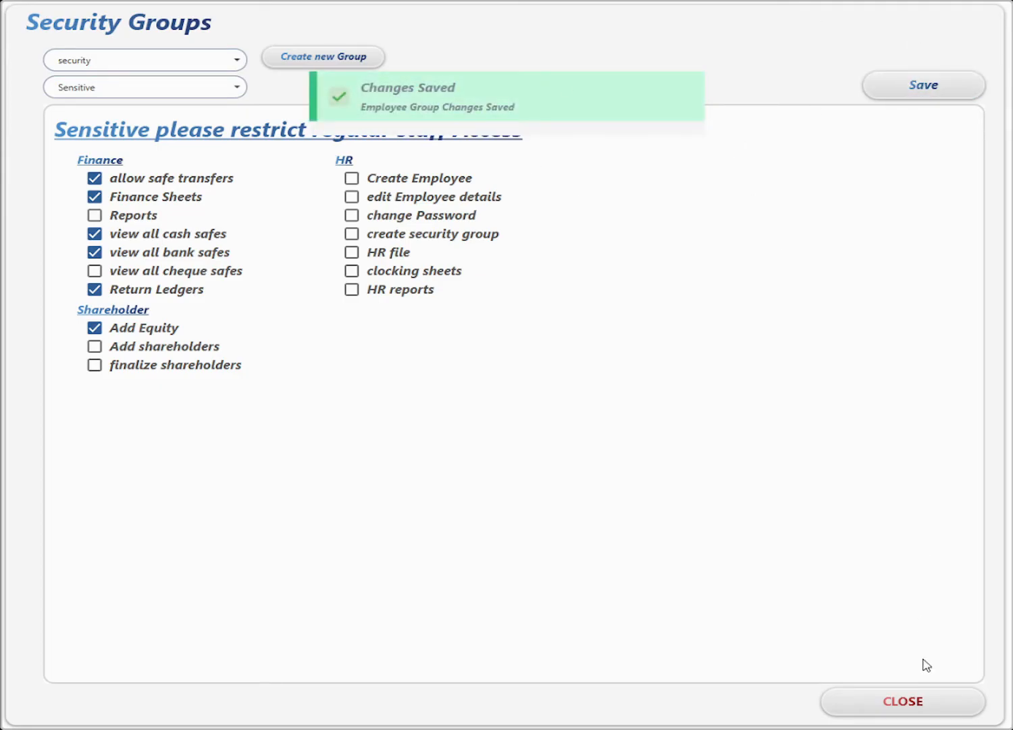
Close Security Groups and start a new employee record from the HR employee list.
left_click(911, 701)
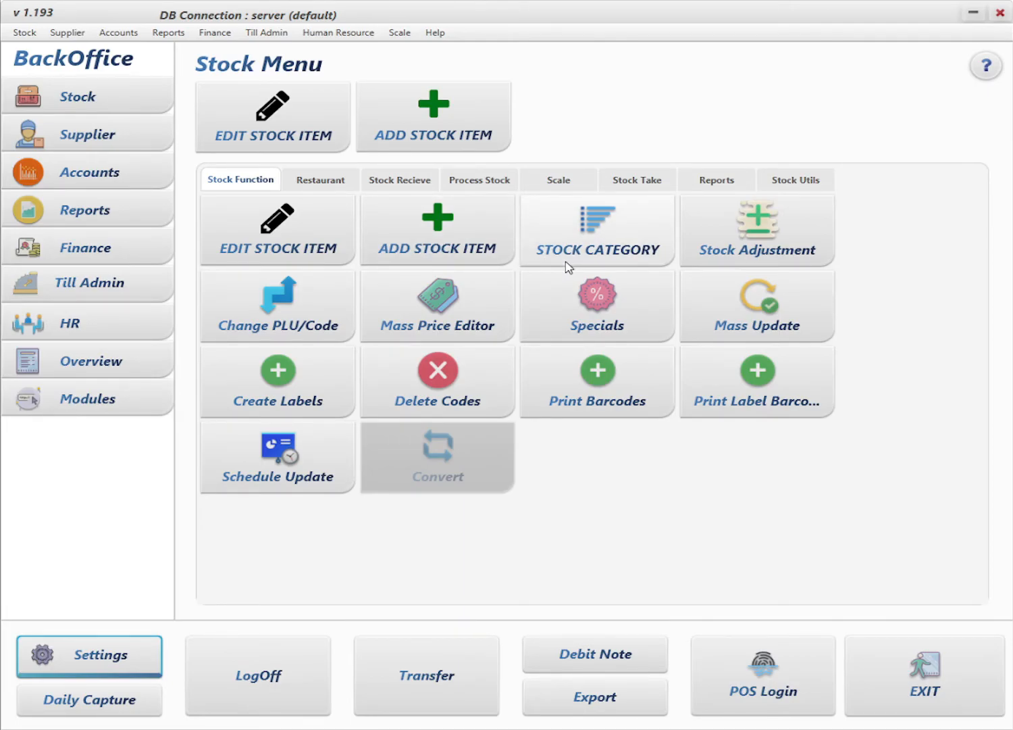
left_click(84, 327)
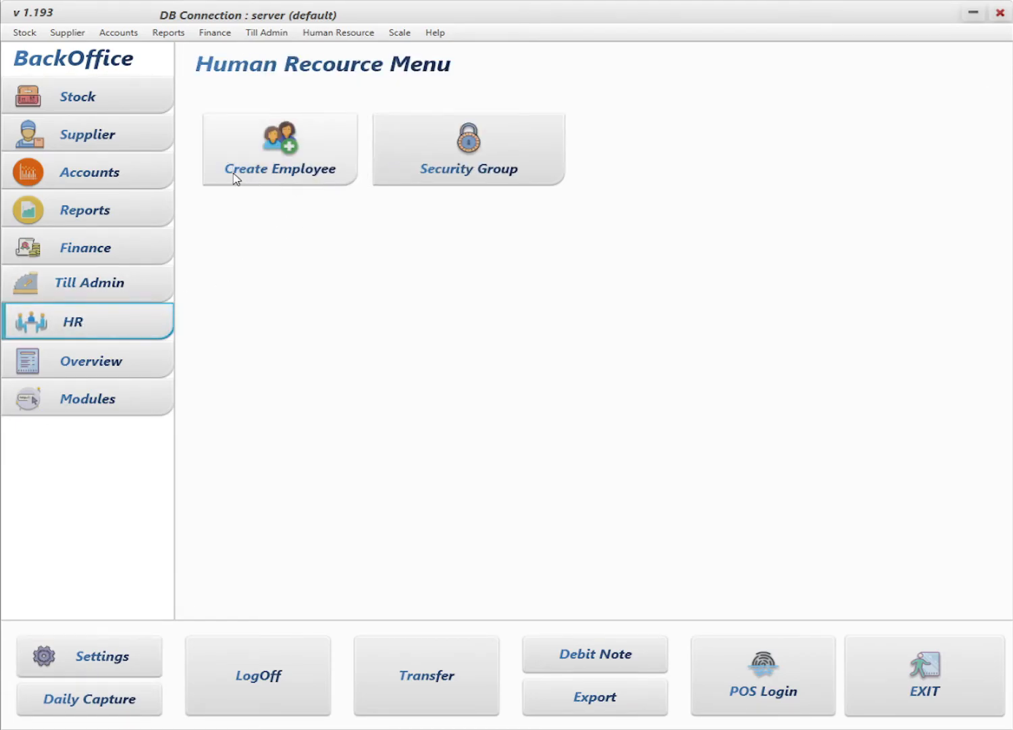
left_click(264, 176)
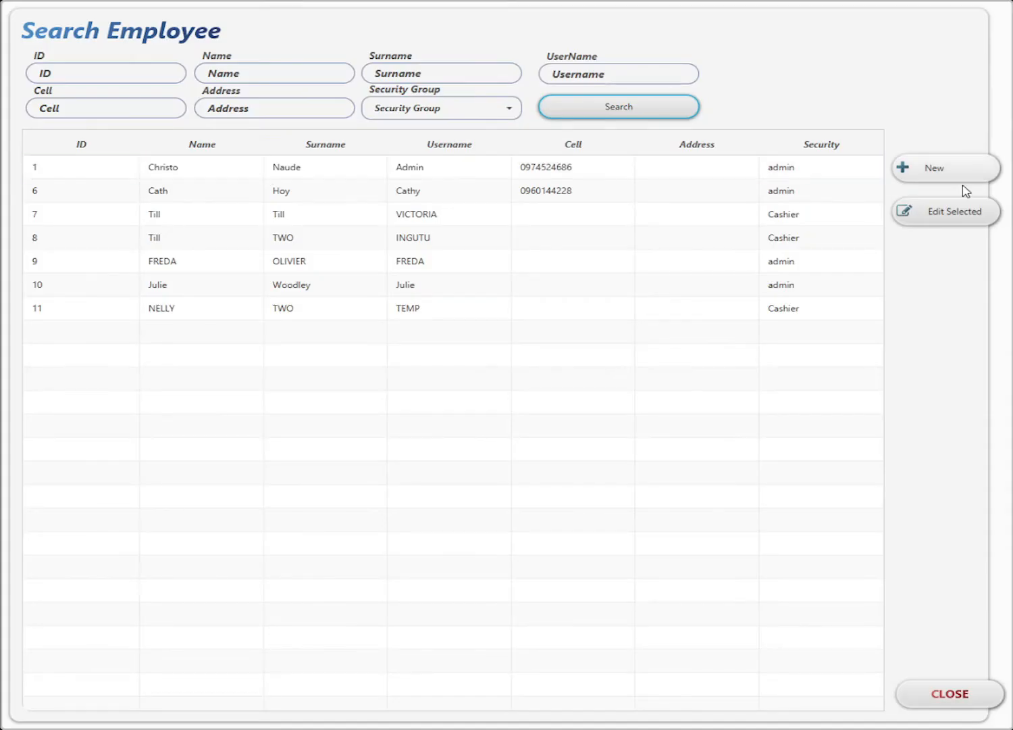
left_click(959, 179)
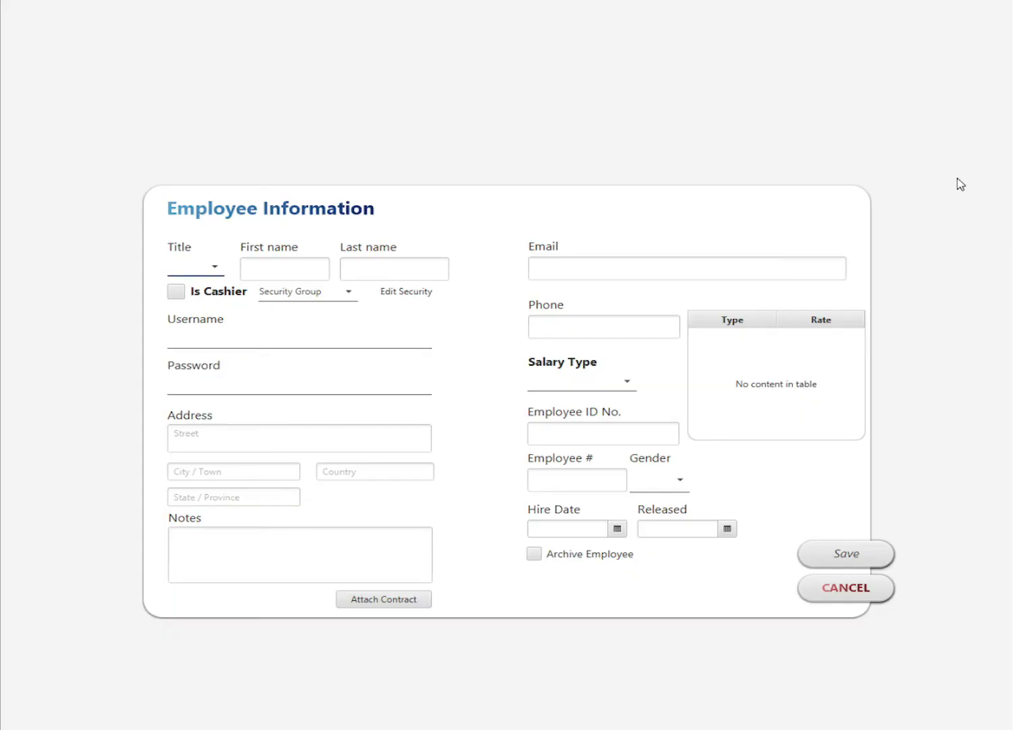
Set the employee's title to Professor and enter their first and last name.
left_click(213, 271)
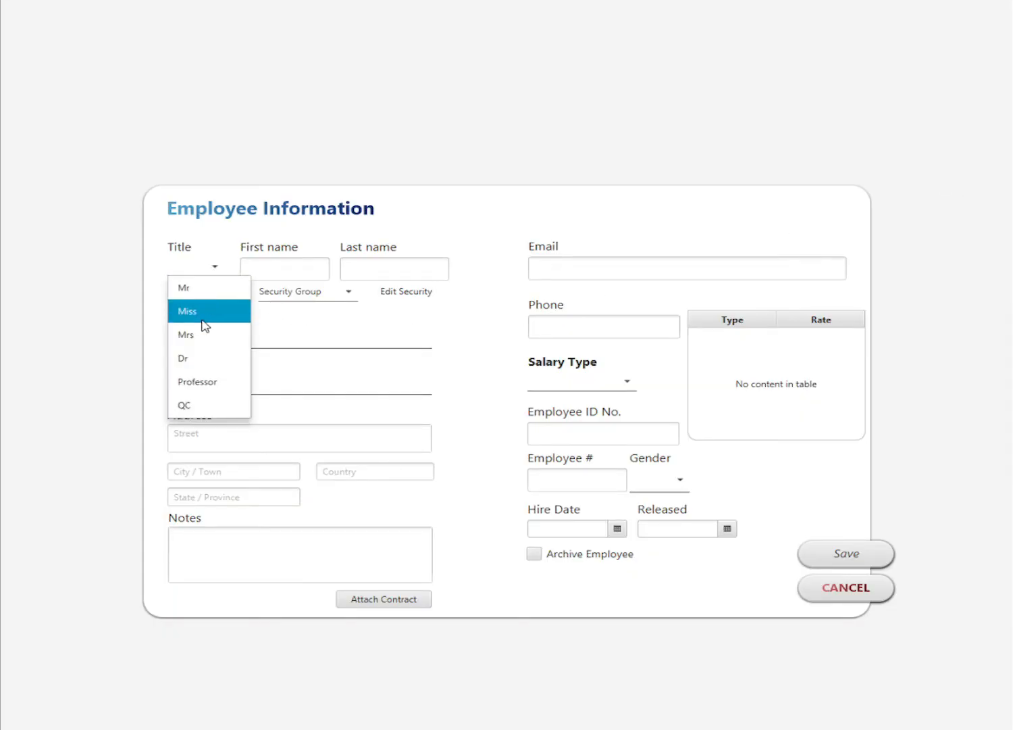
left_click(198, 381)
left_click(275, 269)
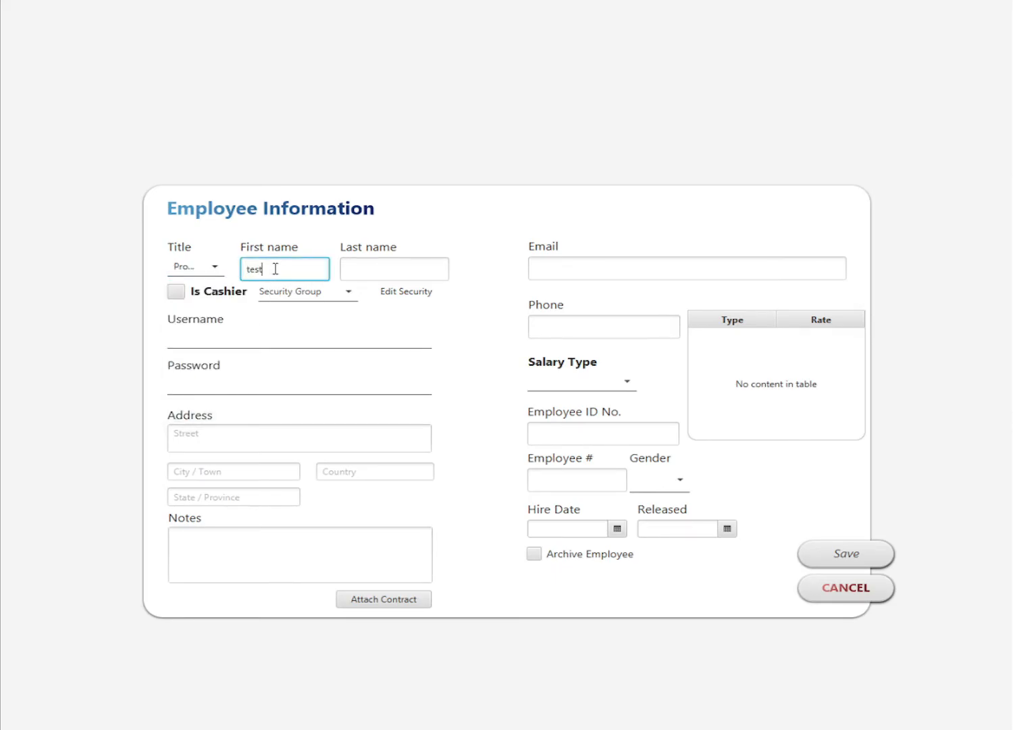
left_click(372, 267)
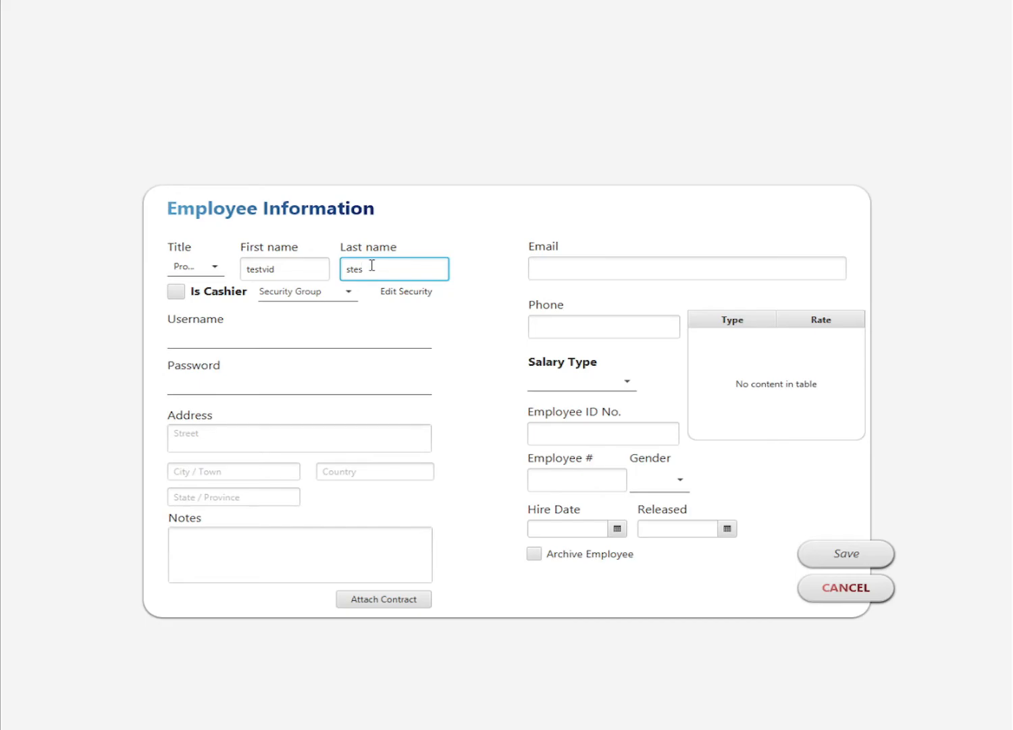
Assign the security group, enter a login username and password, and set gender to N/A.
left_click(325, 296)
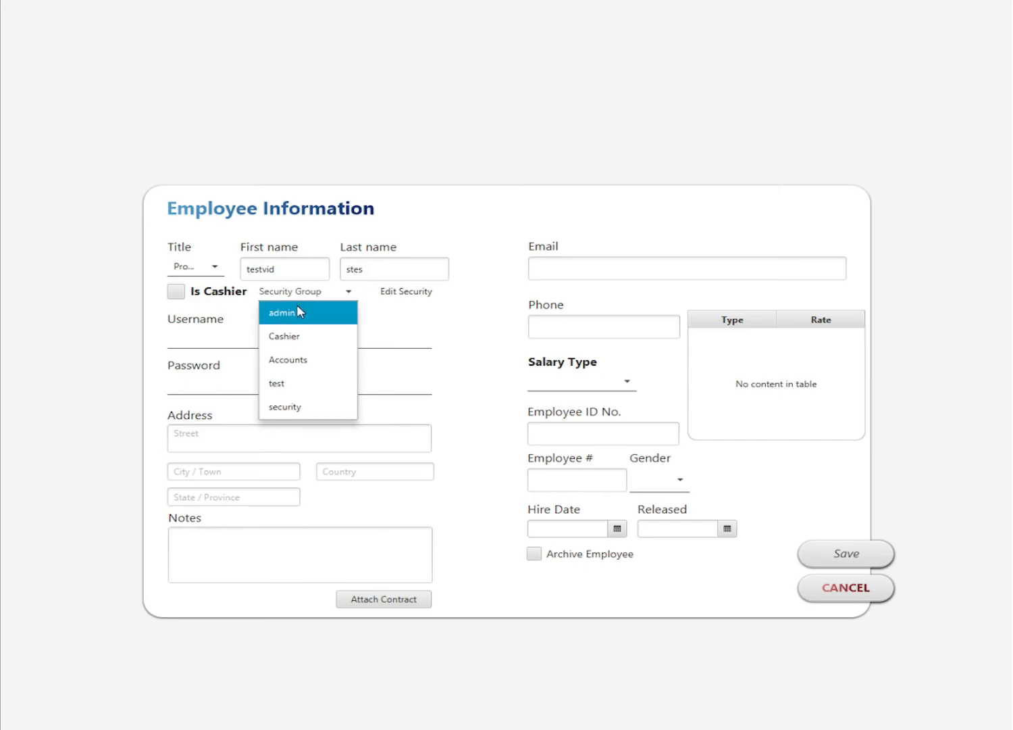
left_click(283, 408)
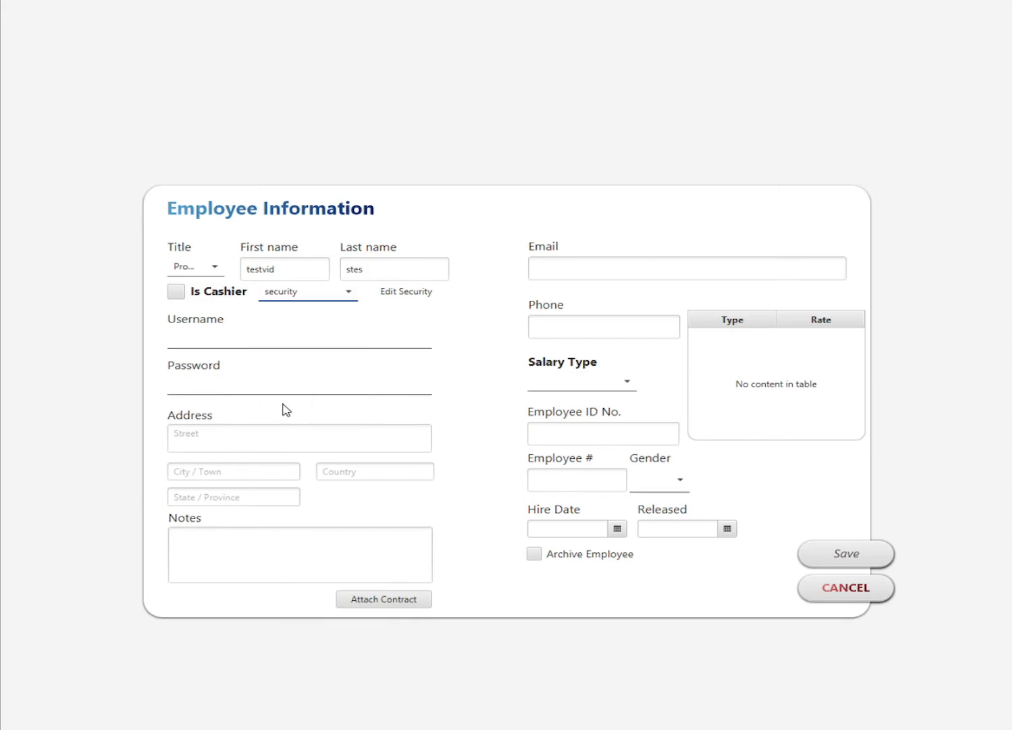
left_click(192, 337)
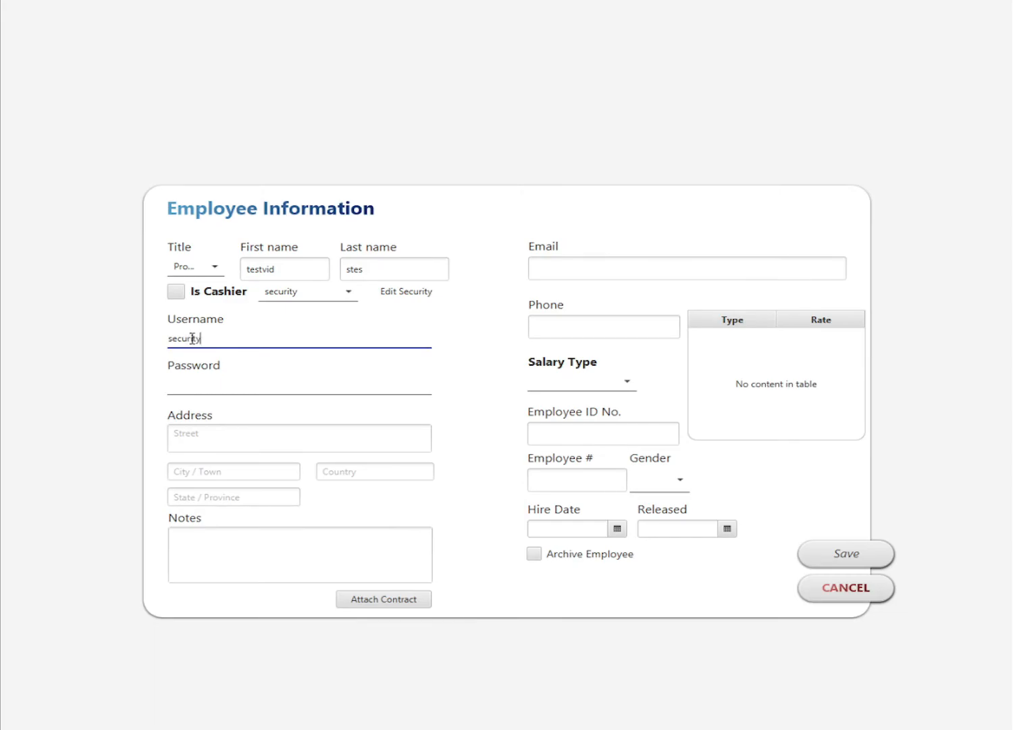
left_click(181, 388)
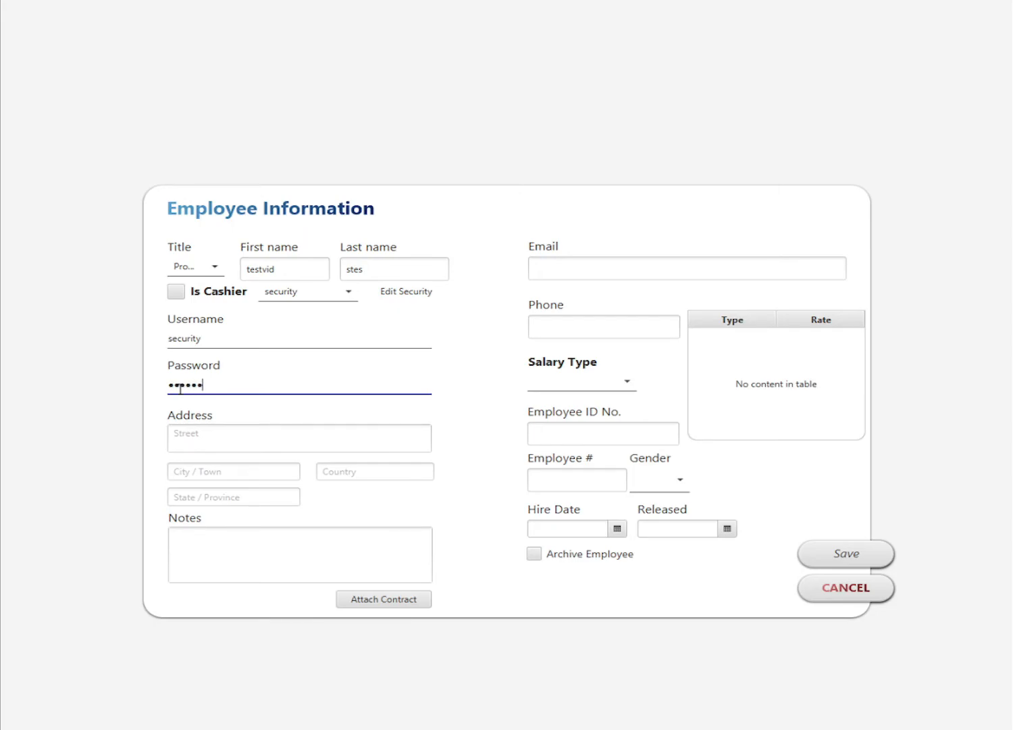
left_click(673, 488)
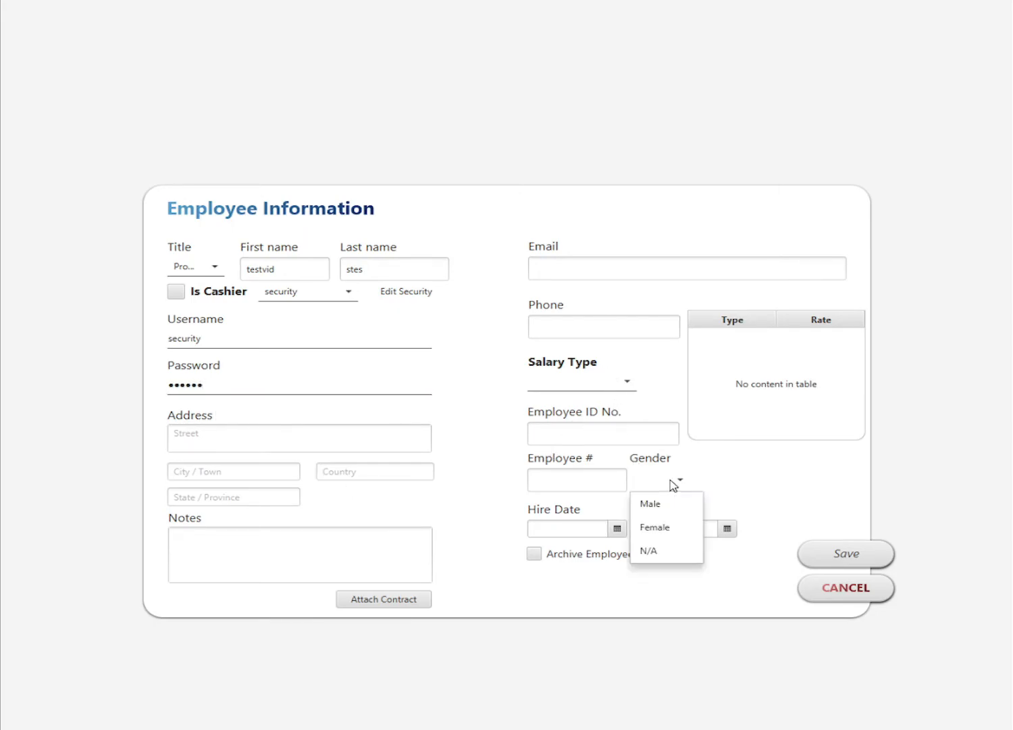
left_click(653, 550)
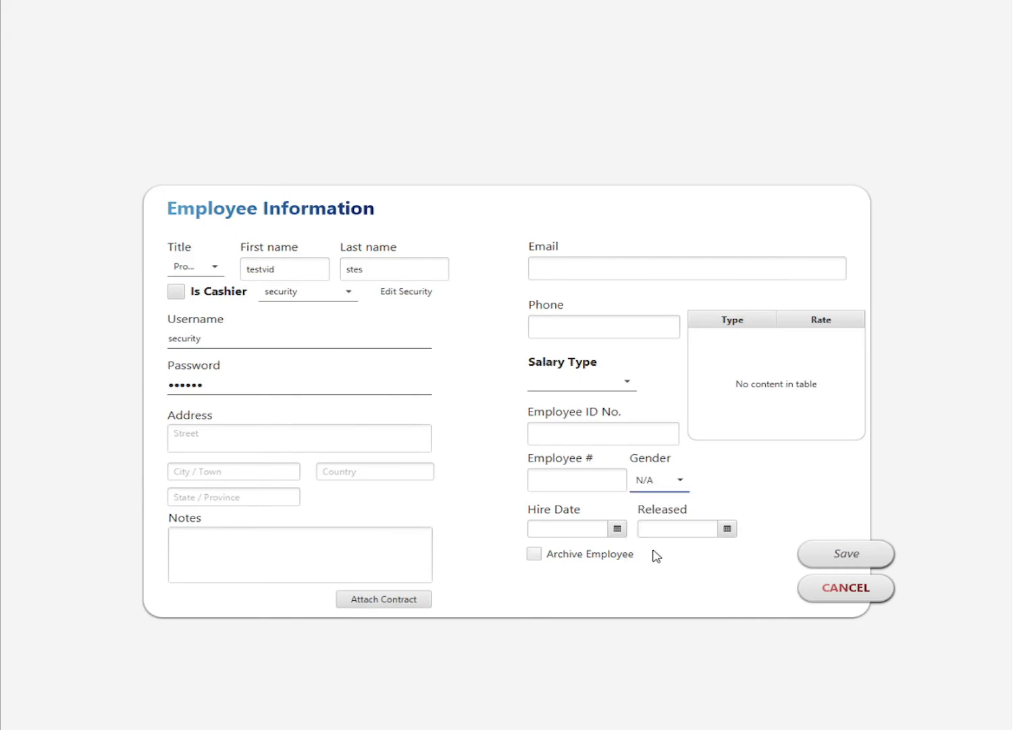
Save the new security-group employee, acknowledge its ID 12, and close the form.
left_click(869, 563)
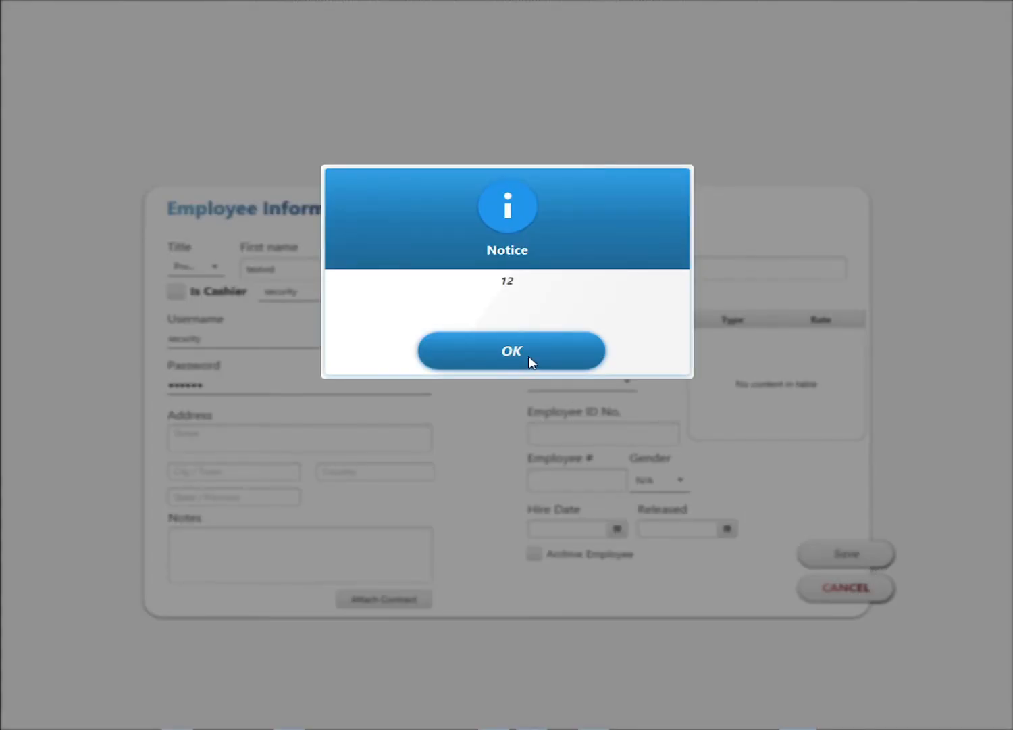
left_click(529, 356)
left_click(817, 588)
Reopen employee 12, tick Is Cashier, and save the change.
left_click(433, 310)
left_click(383, 338)
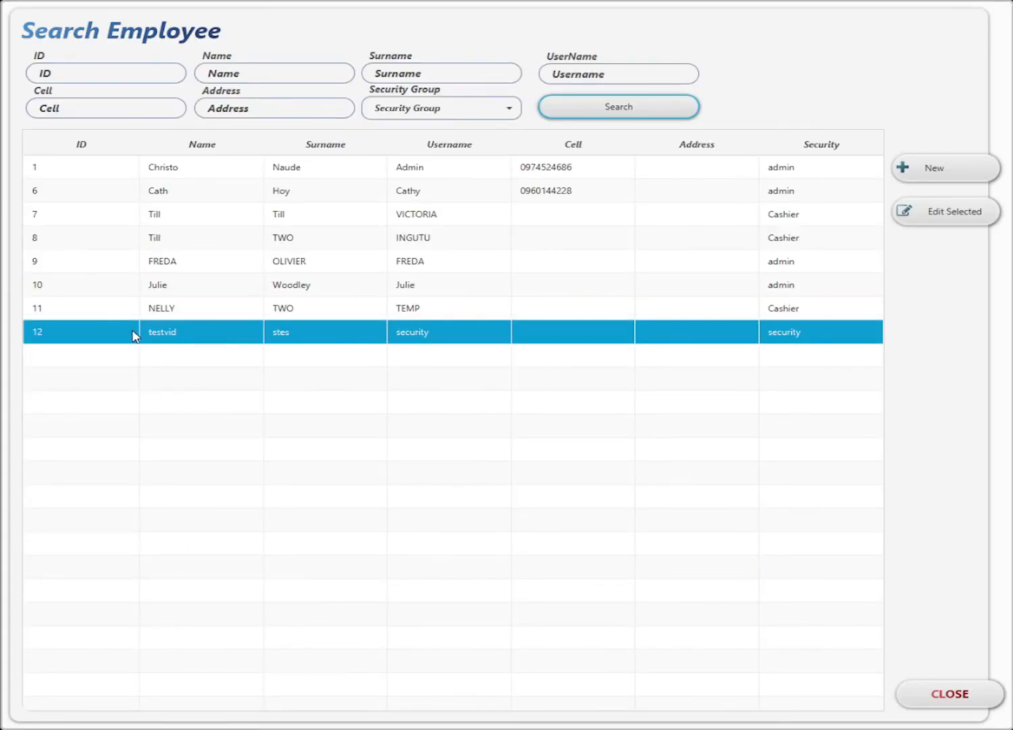
left_click(542, 350)
left_click(937, 220)
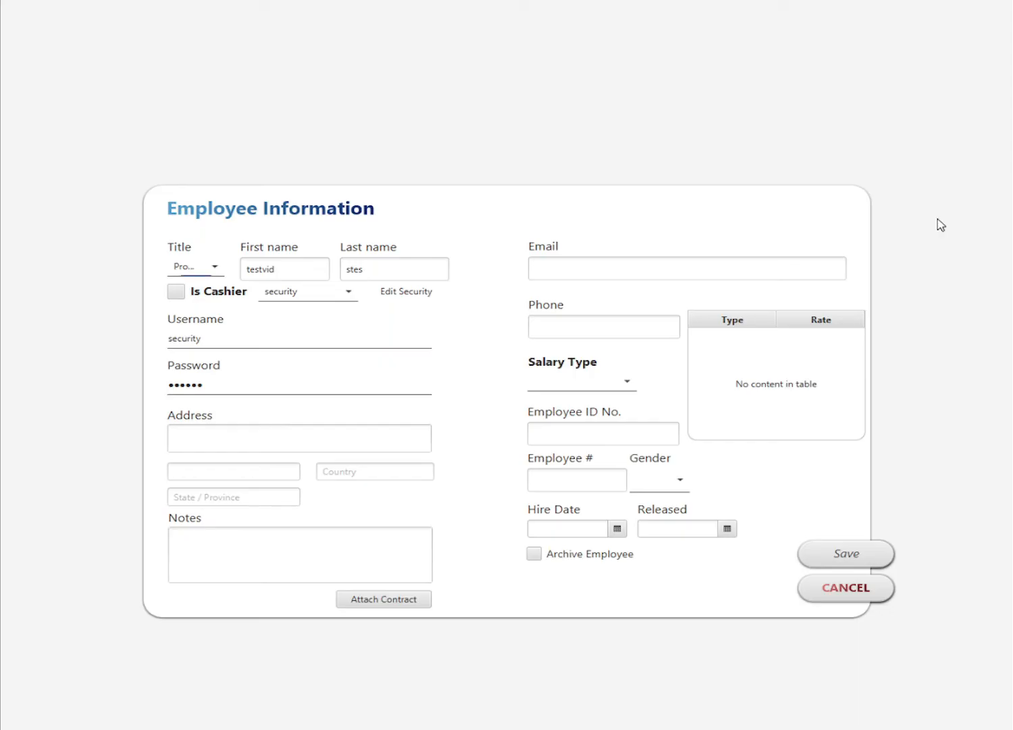
left_click(174, 292)
left_click(835, 558)
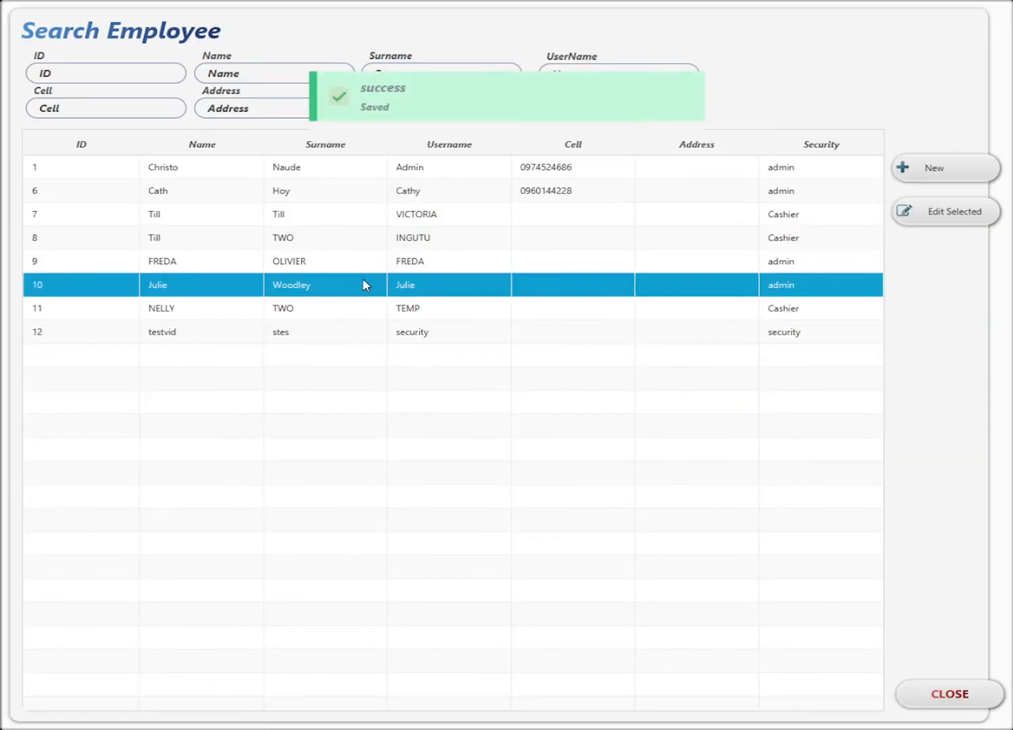
Log off, then sign in to BackOffice as the 'security' user chosen from the suggestions.
left_click(916, 701)
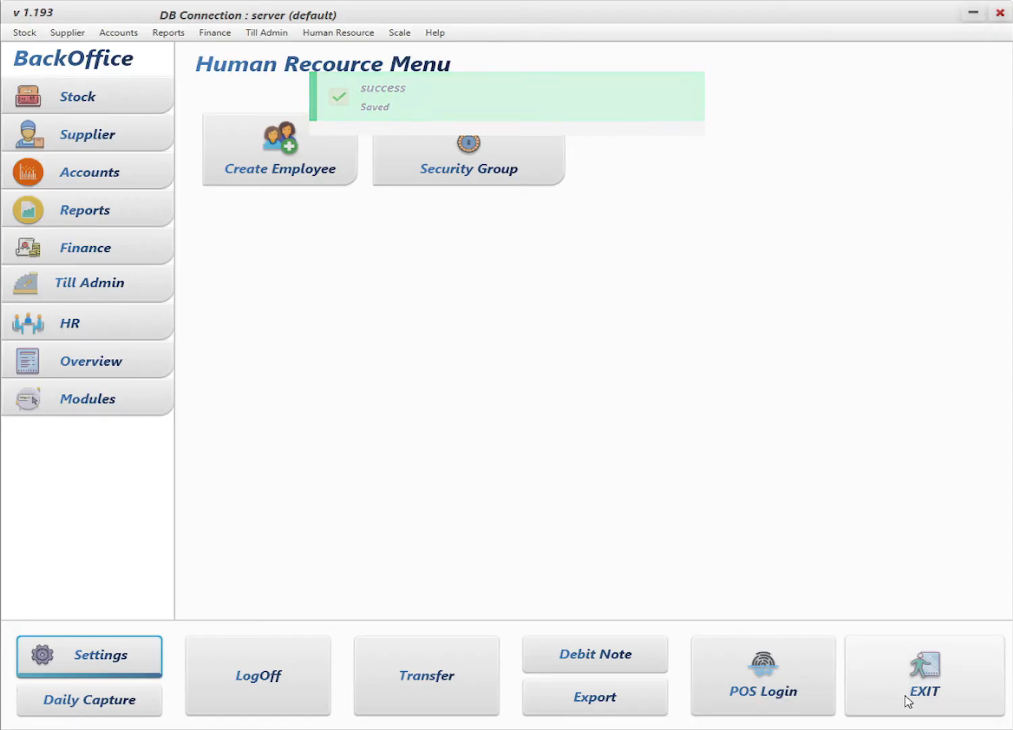
left_click(292, 678)
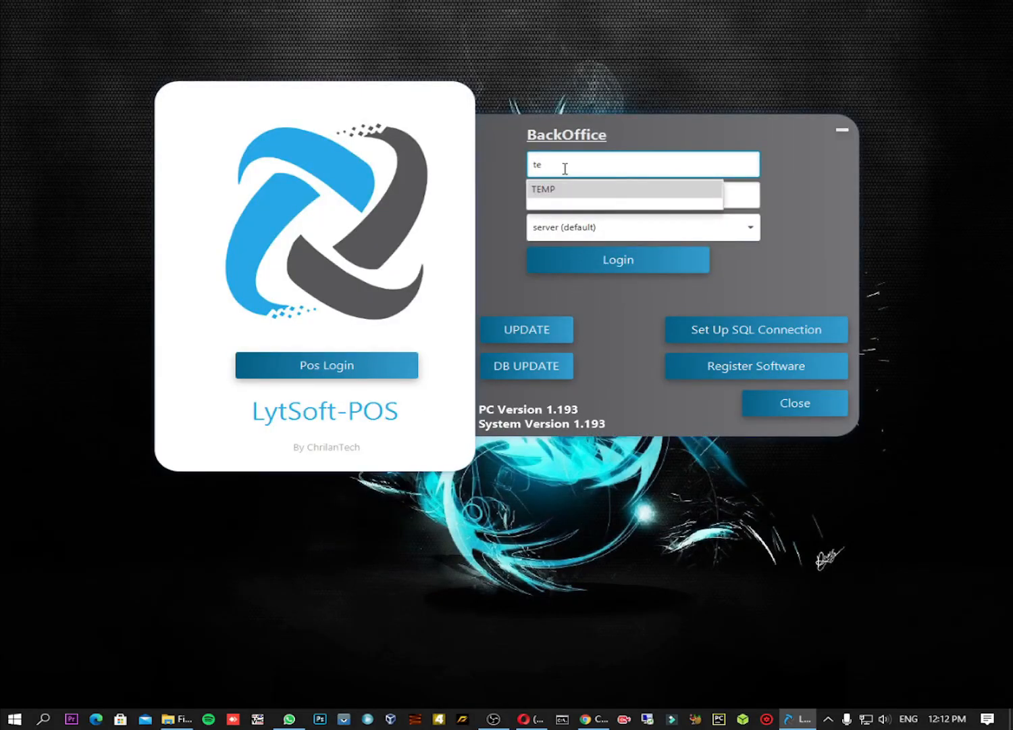
key("BackSpace")
key("BackSpace")
type("s")
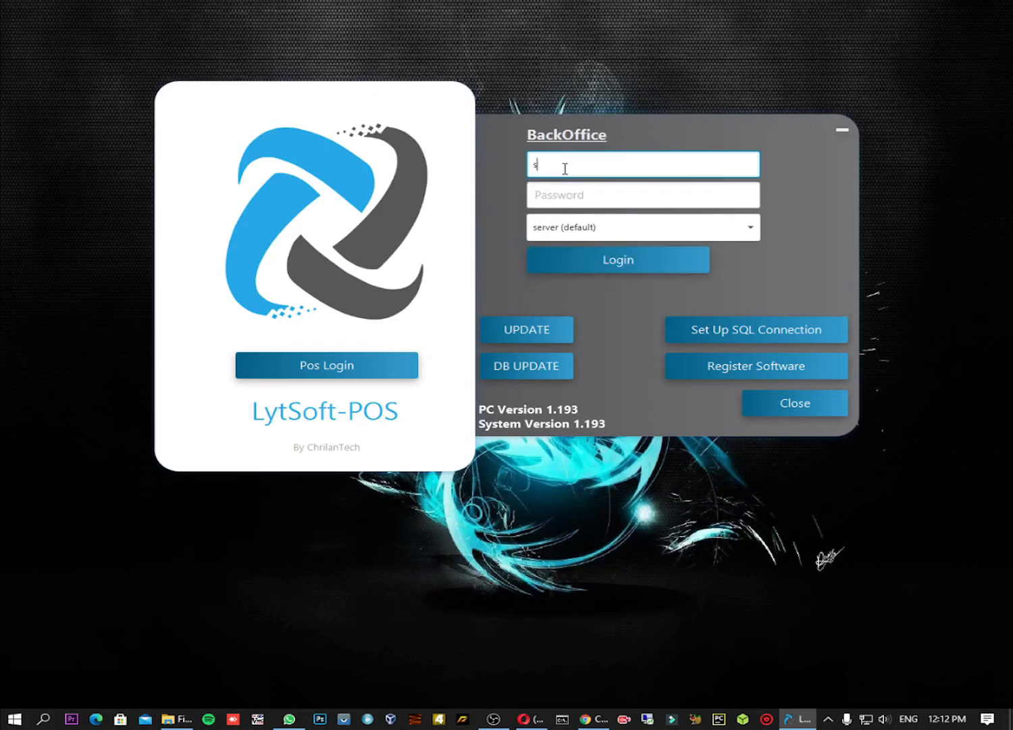
type("e")
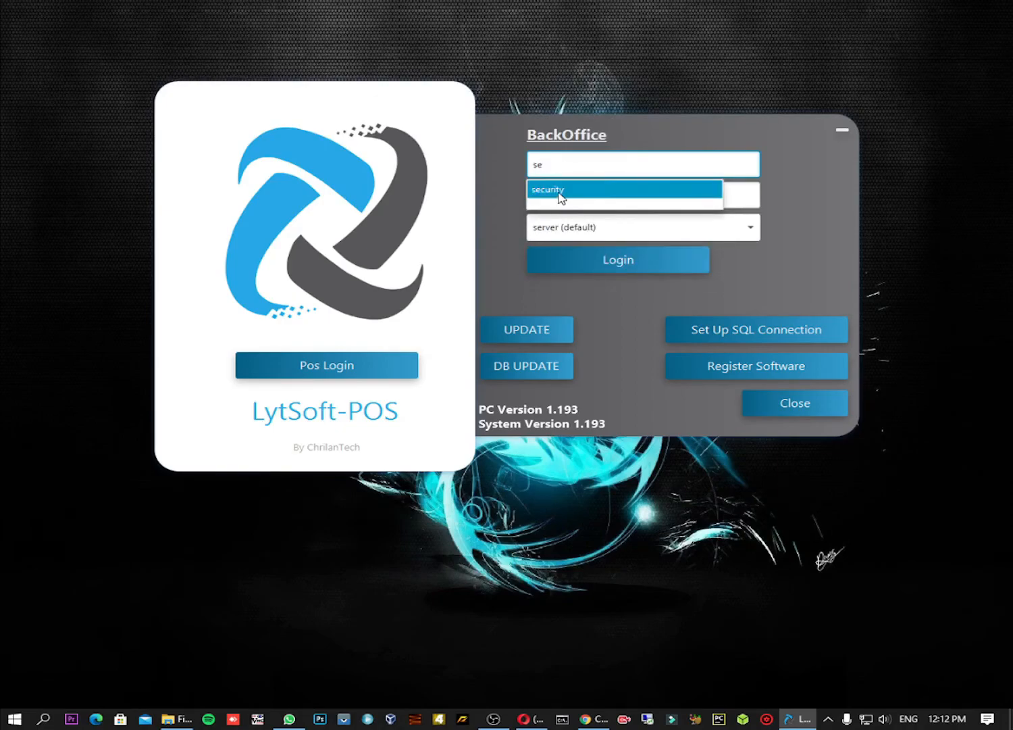
left_click(558, 194)
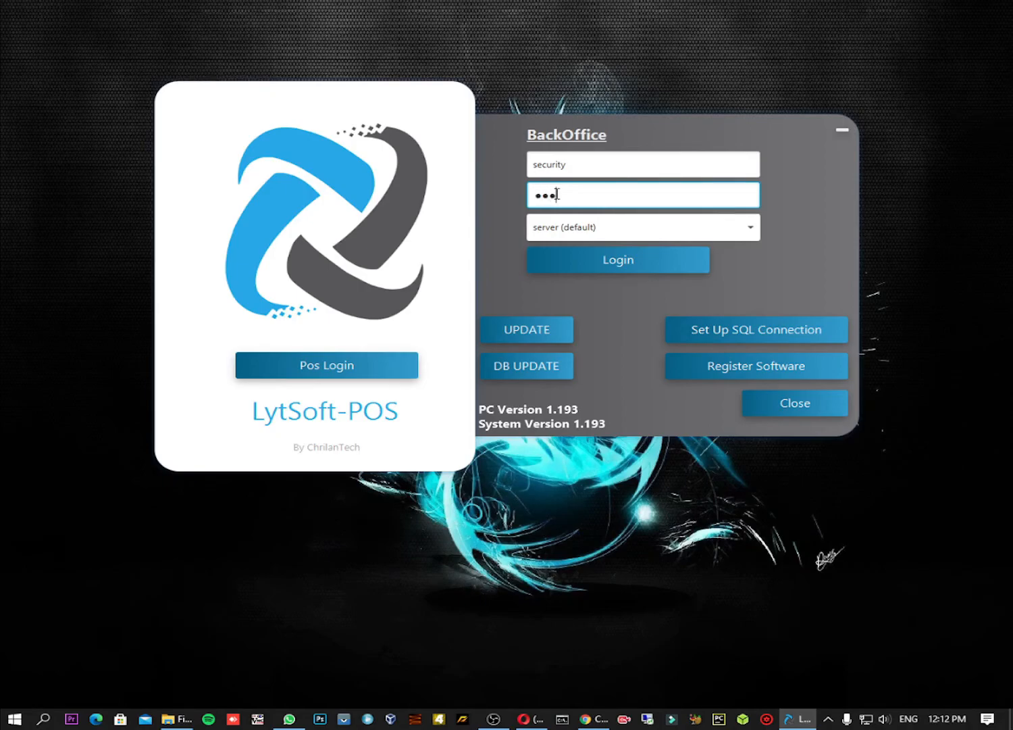
left_click(624, 268)
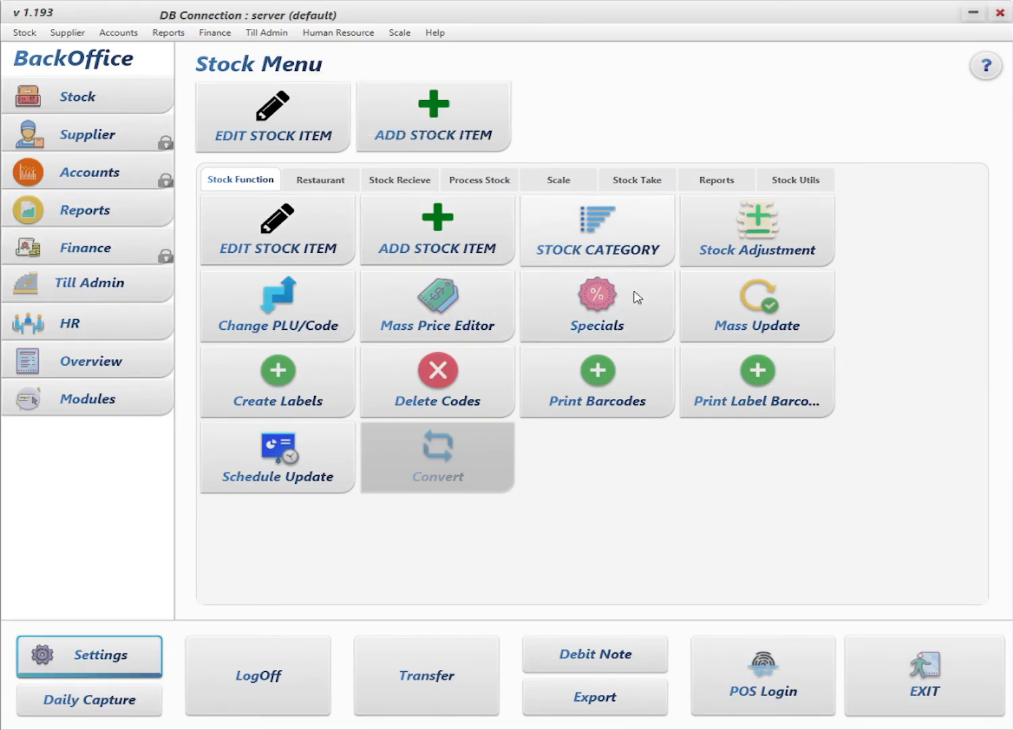
Confirm Supplier and Accounts are blocked while Reports > Sales Reports opens.
left_click(125, 148)
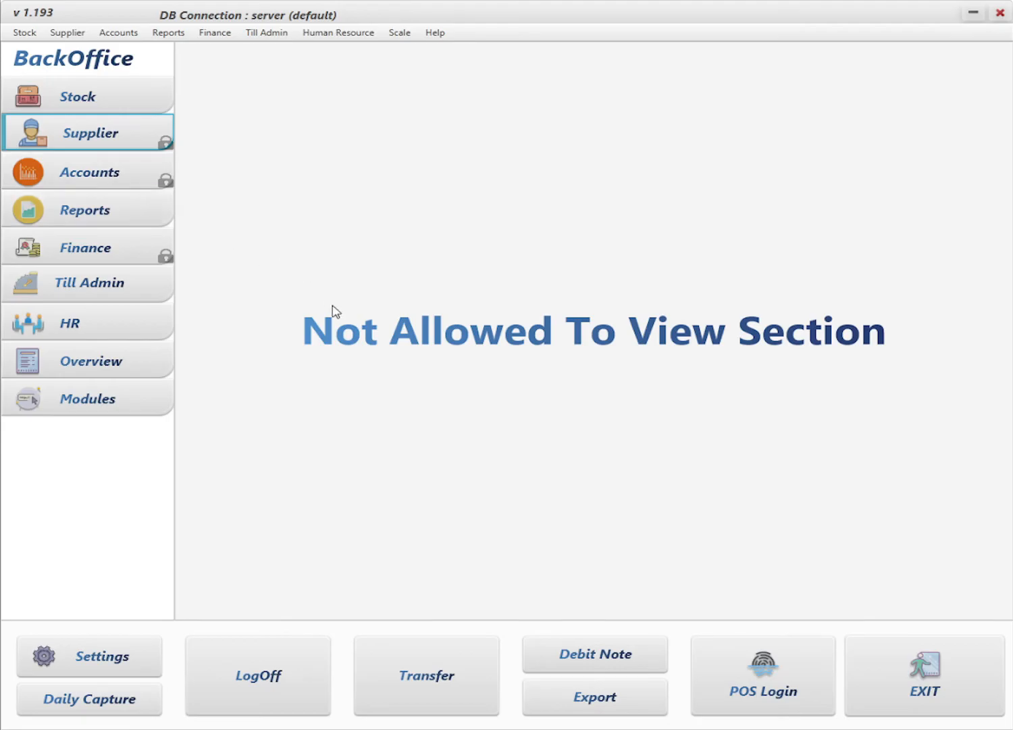
left_click(101, 179)
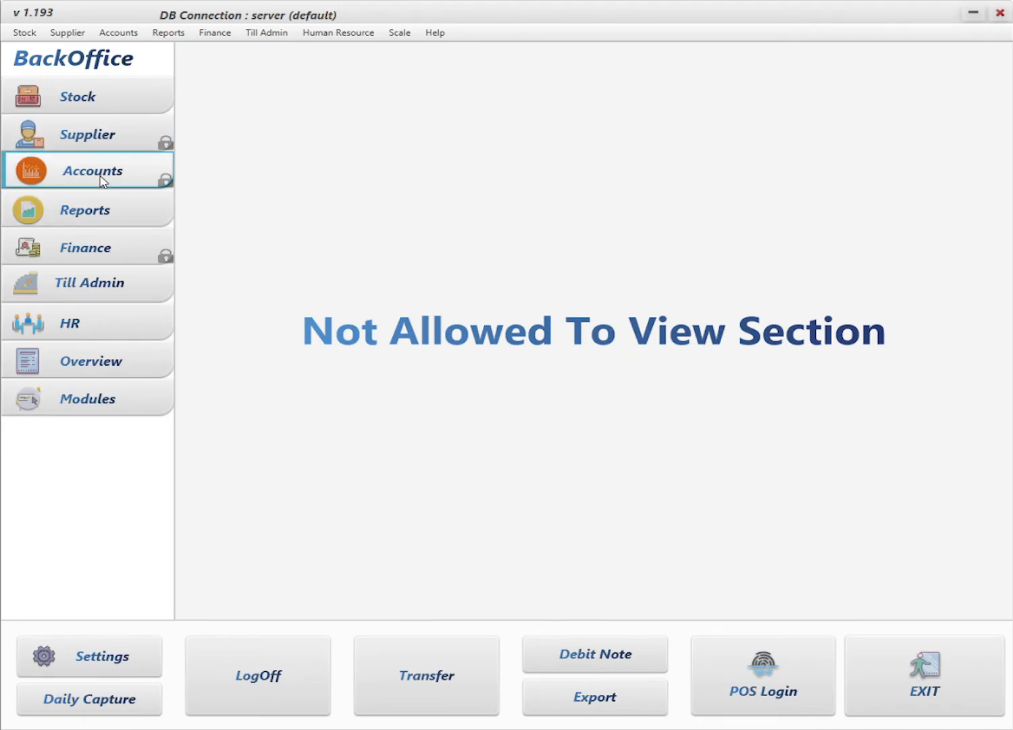
left_click(102, 213)
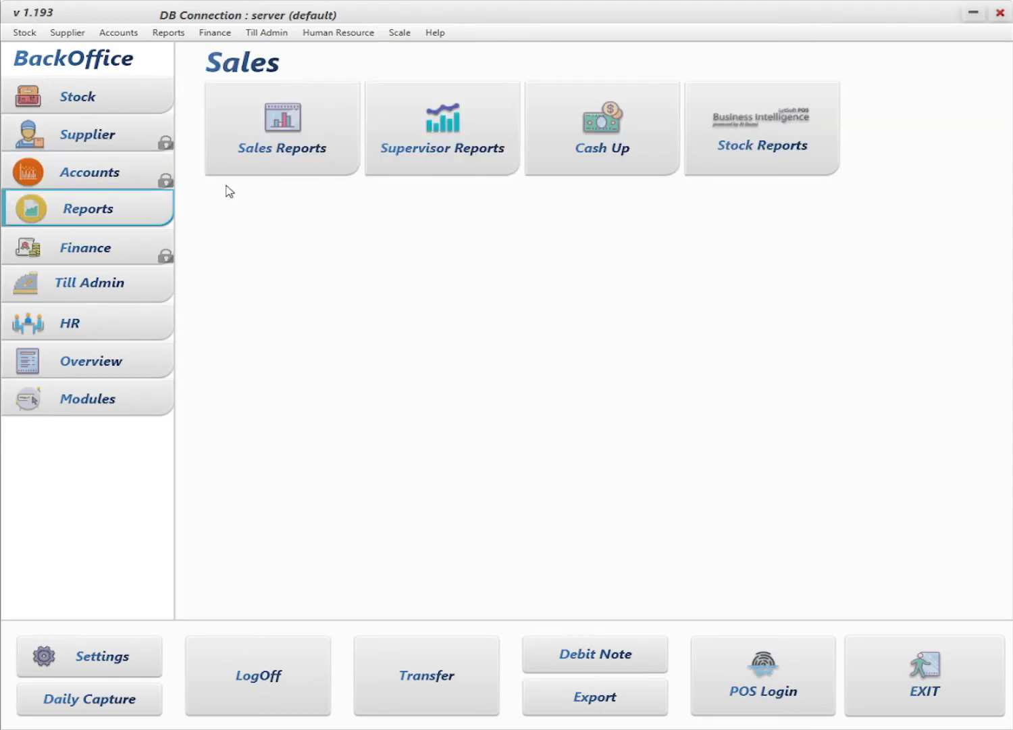
left_click(297, 154)
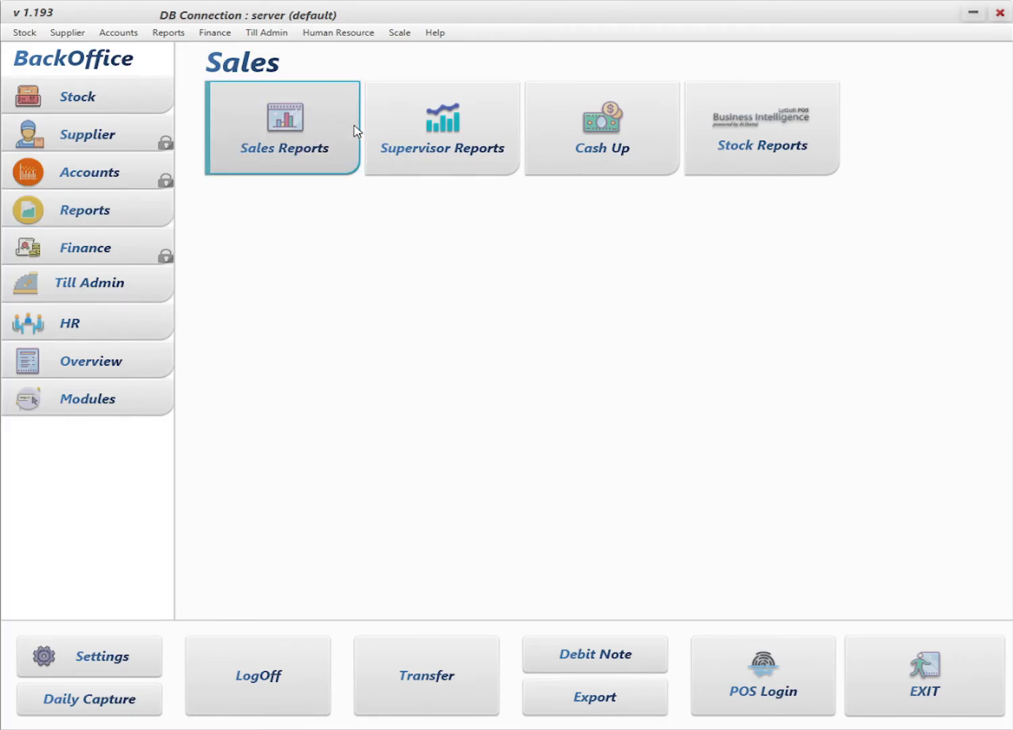
left_click(308, 110)
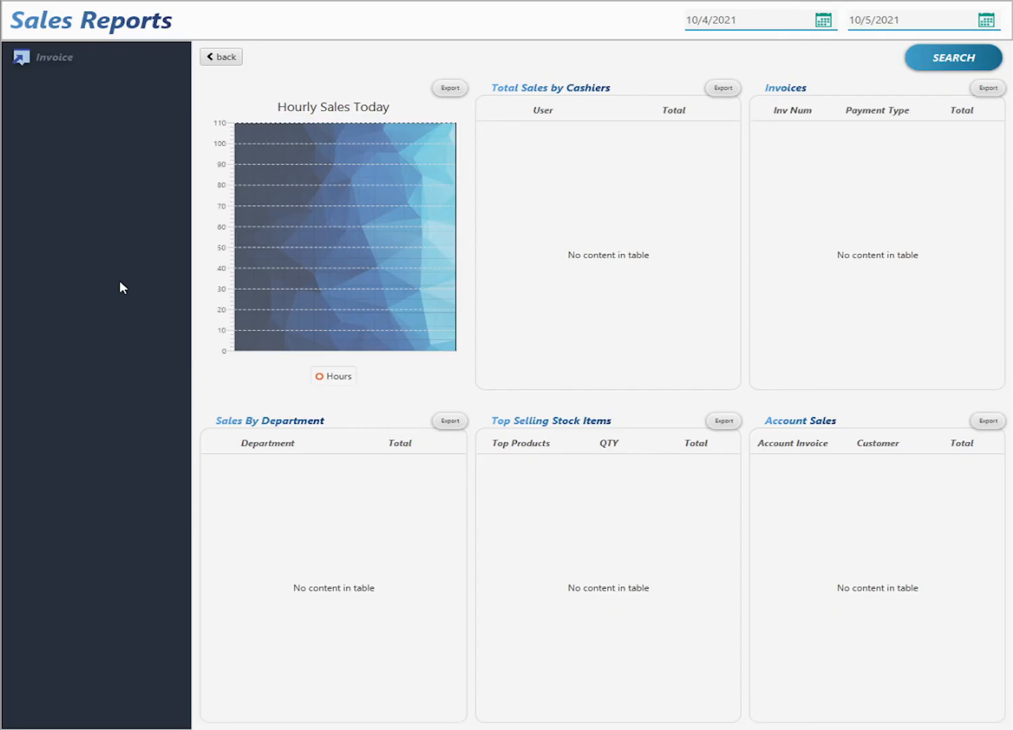
left_click(216, 60)
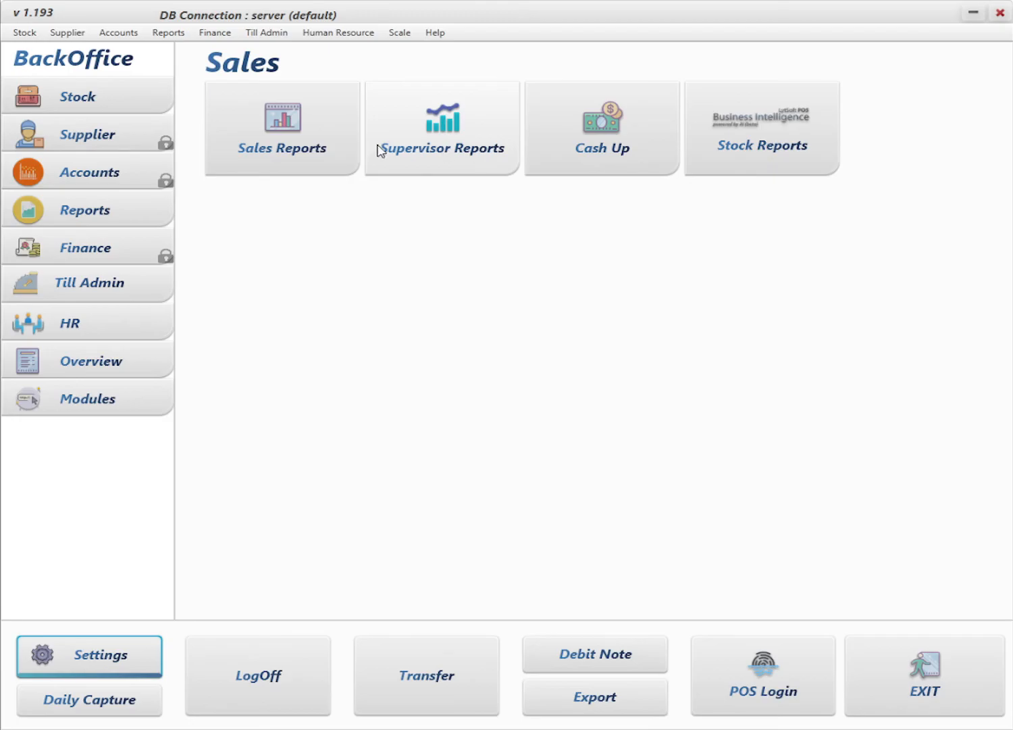
Check Till Admin and HR open, Supplier, Accounts and Finance stay blocked, then launch POS.
left_click(103, 289)
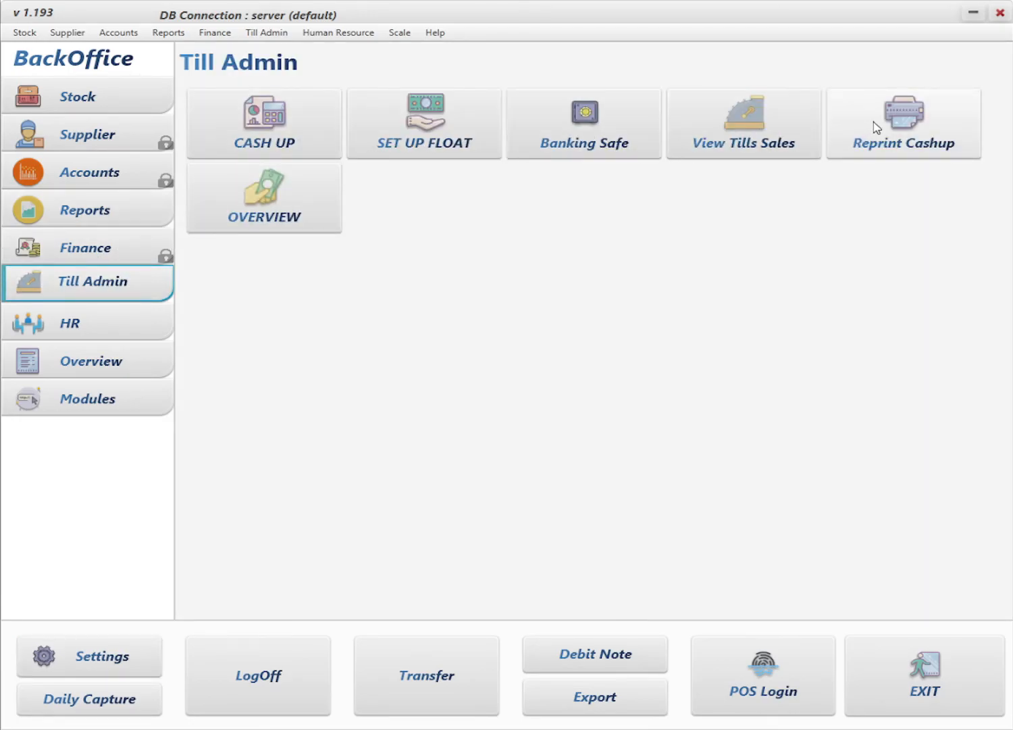
left_click(110, 332)
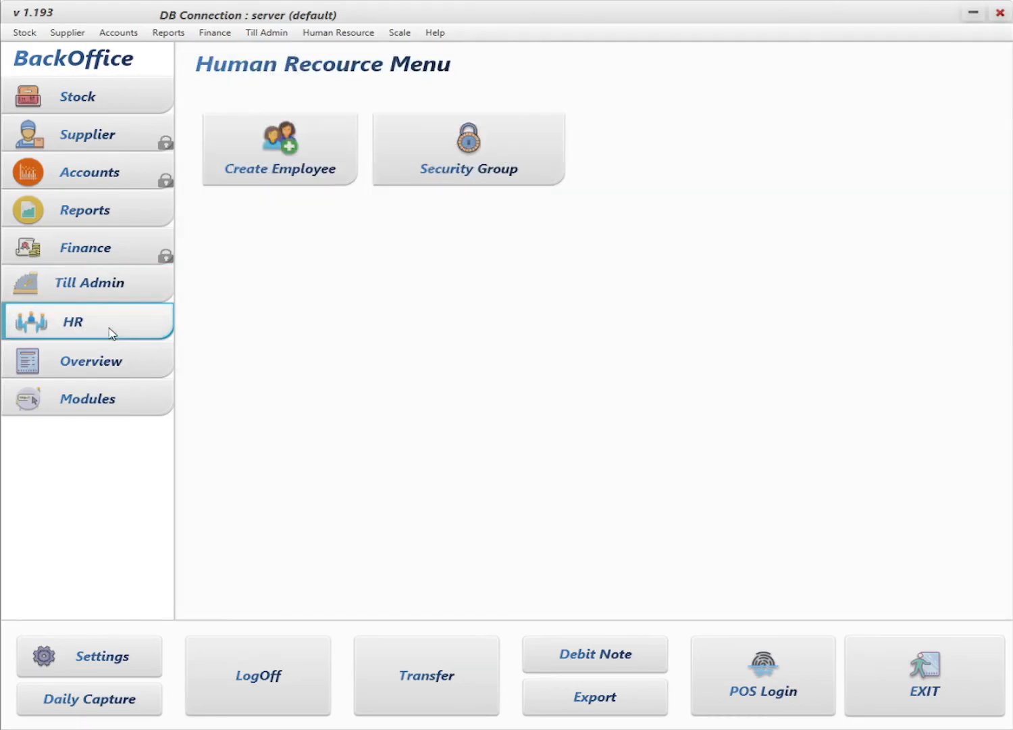
left_click(91, 136)
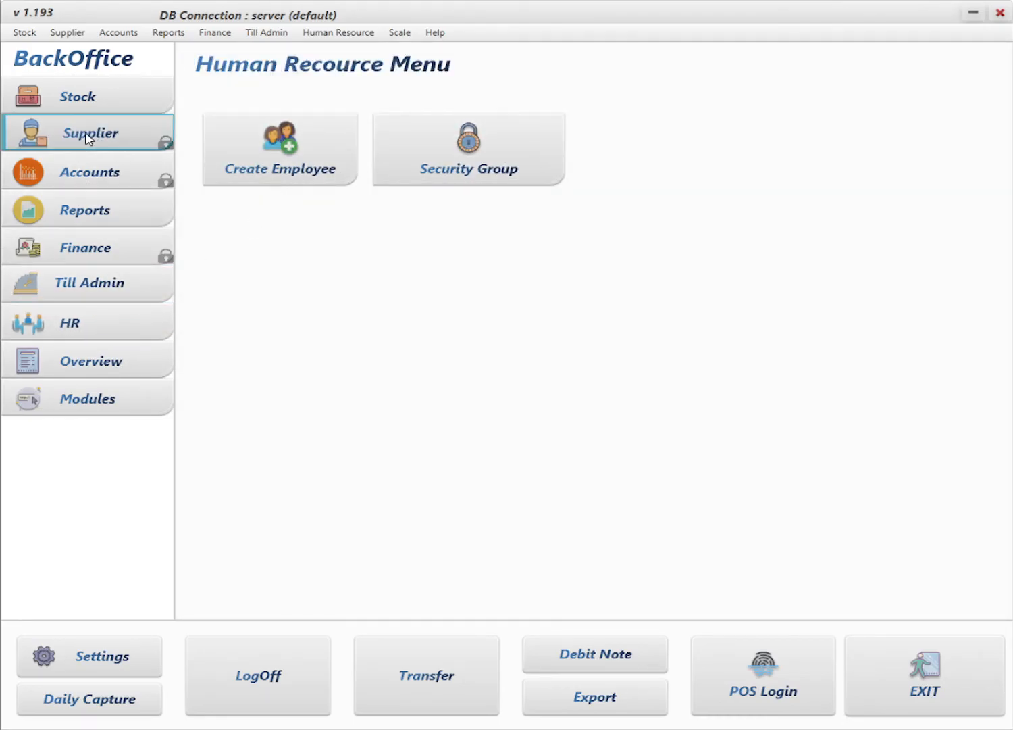
left_click(86, 177)
left_click(80, 238)
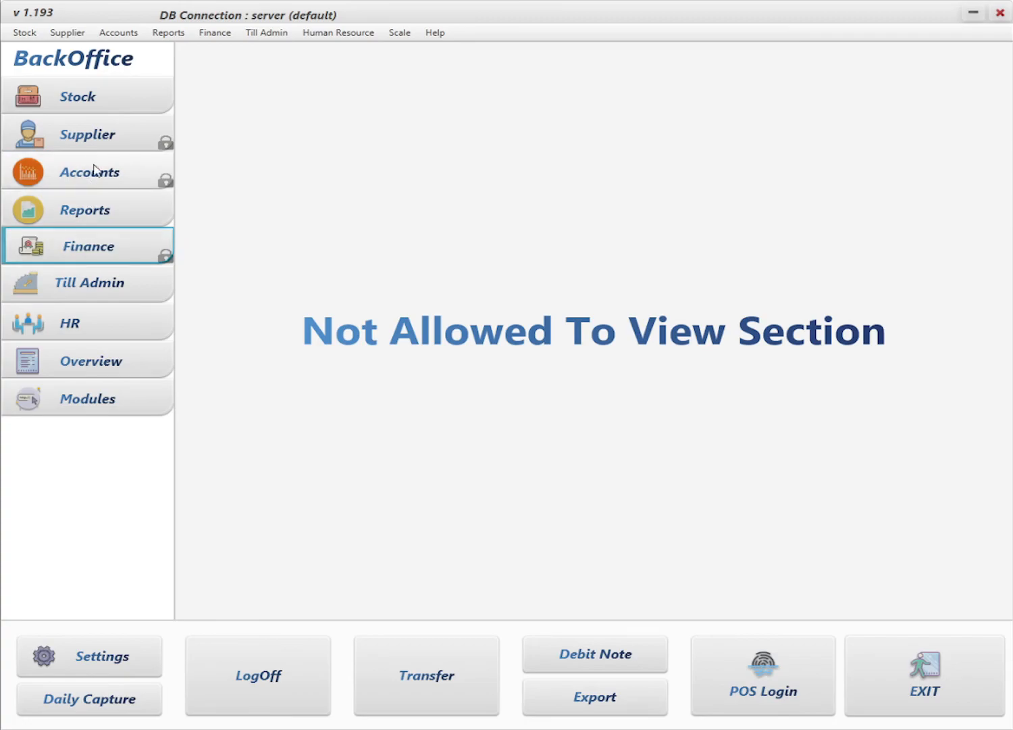
left_click(105, 140)
left_click(101, 175)
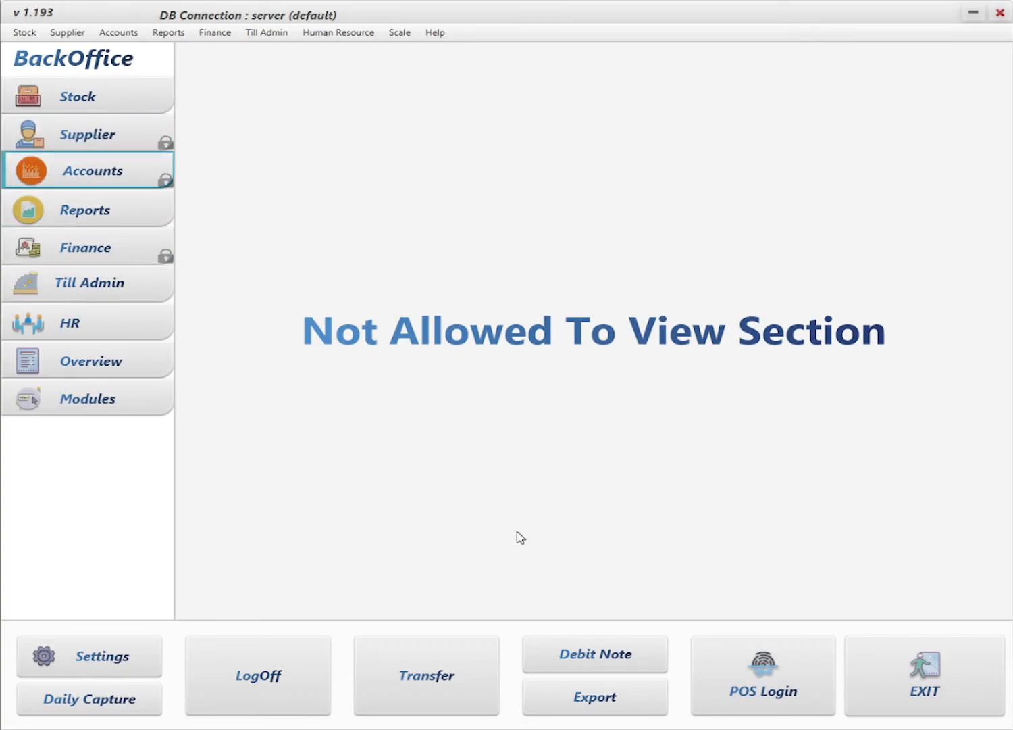
left_click(764, 689)
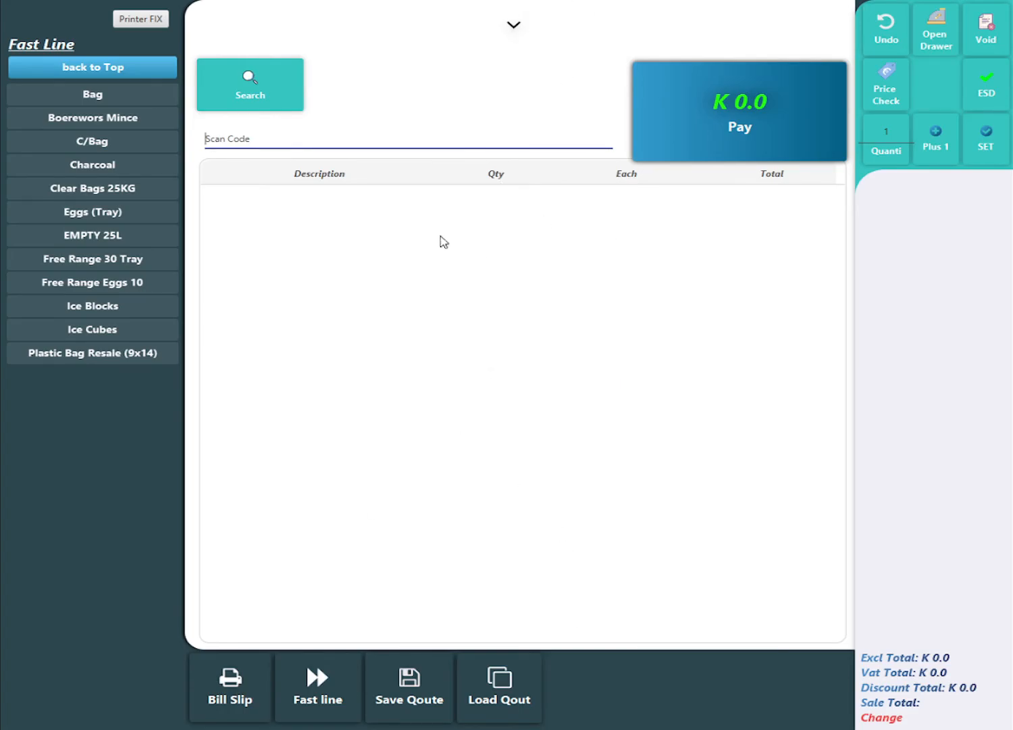
Attempt a Refund, confirm it demands a supervisor override, and dismiss the prompts.
left_click(513, 28)
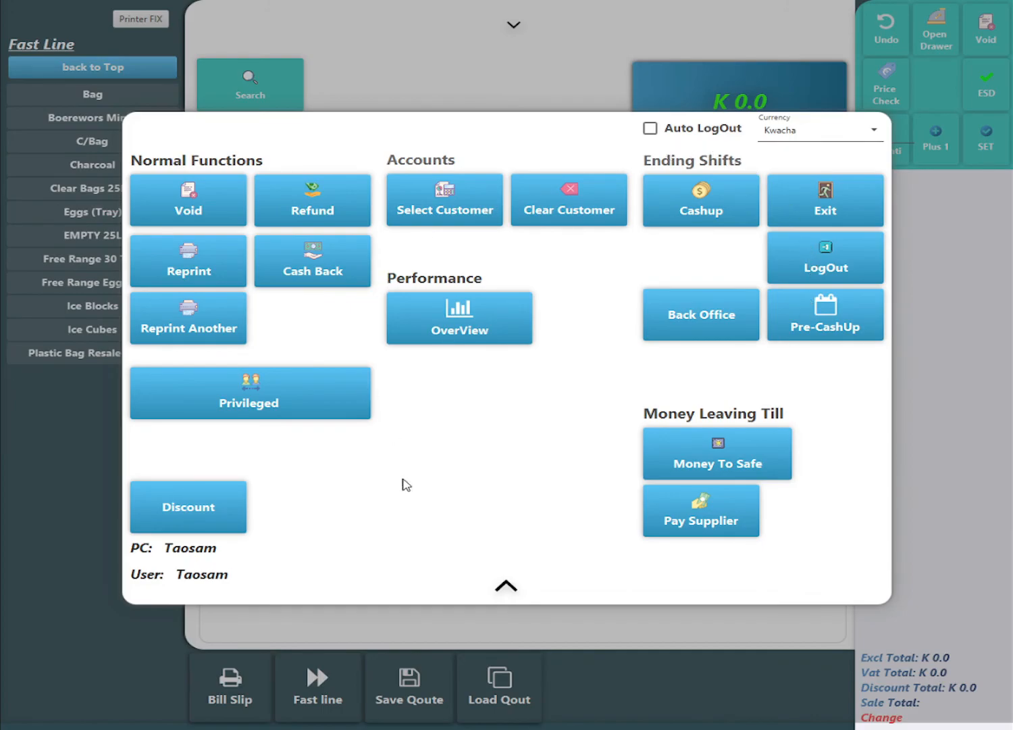
left_click(316, 198)
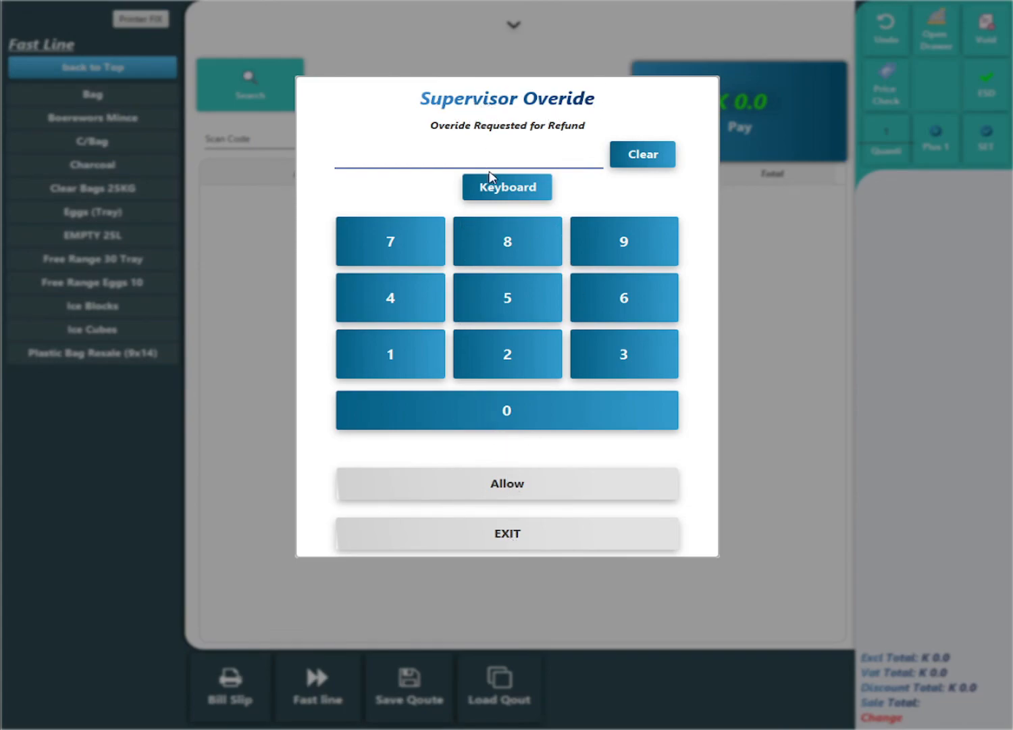
left_click(508, 537)
left_click(525, 368)
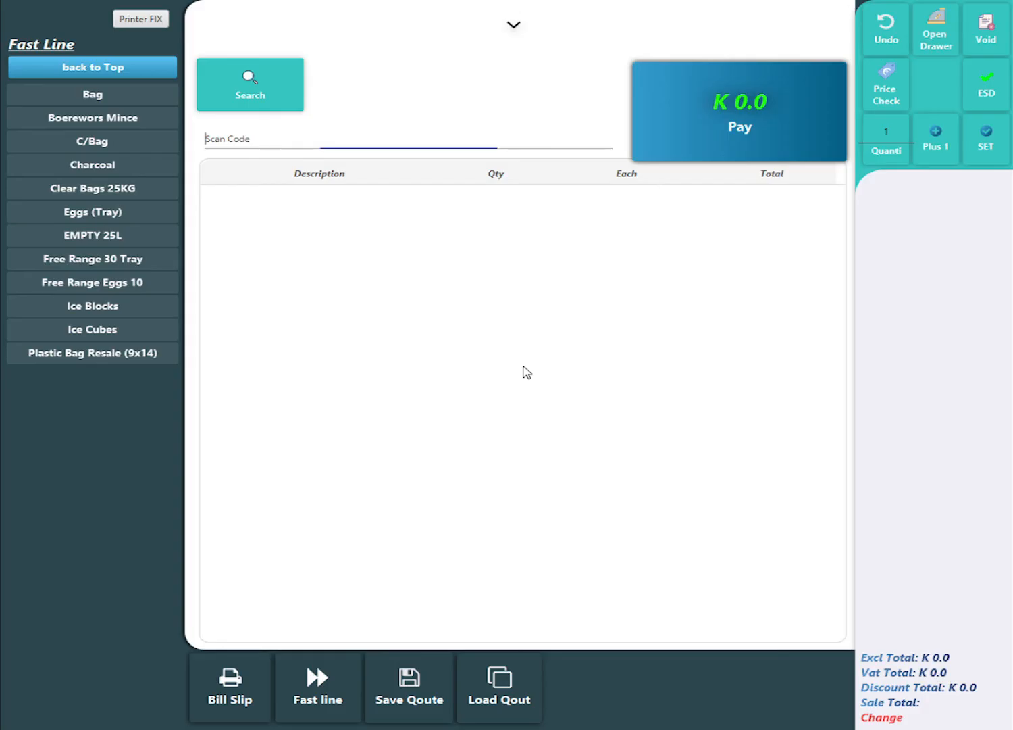
Attempt LogOut from the till panel and exit its supervisor override prompt.
left_click(519, 25)
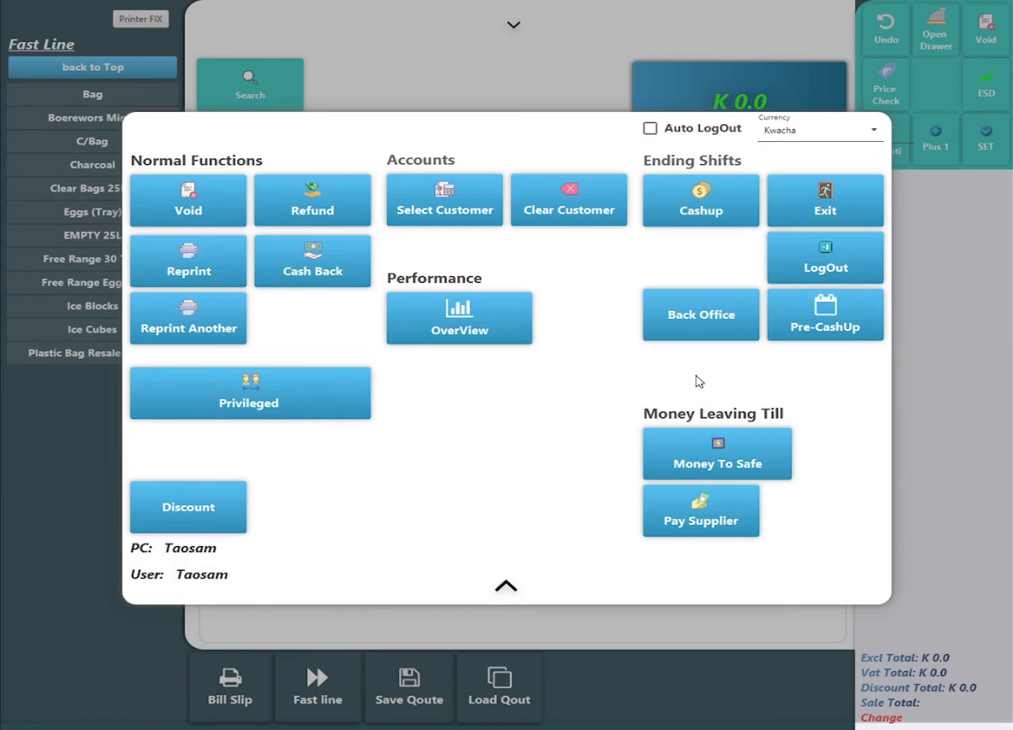
left_click(796, 272)
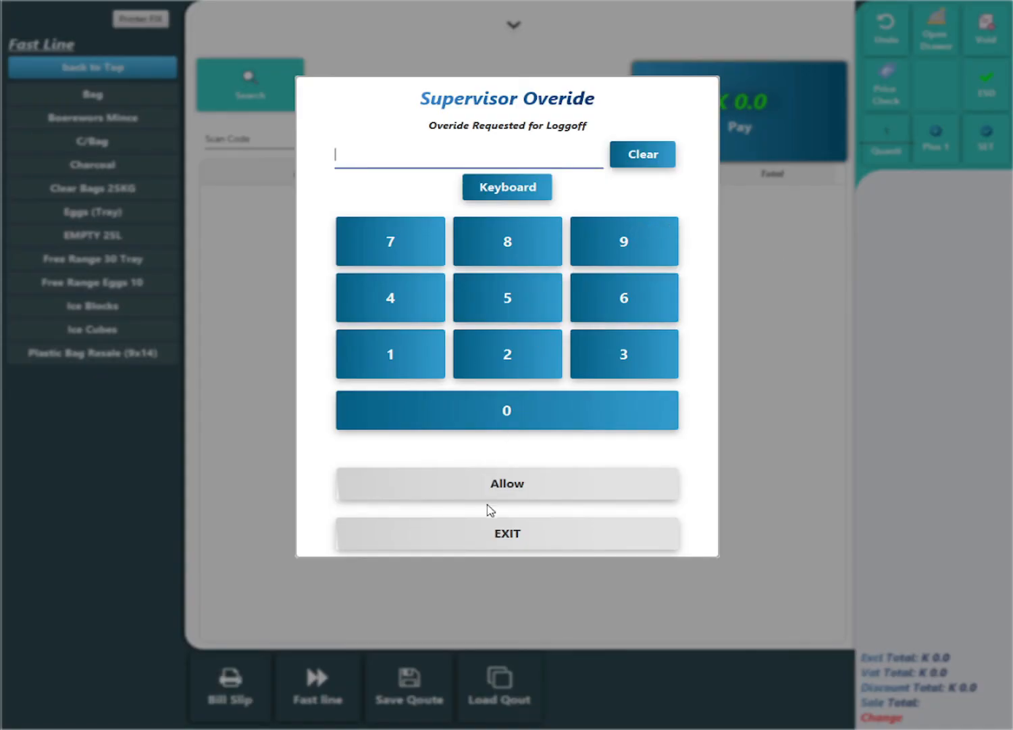
left_click(488, 536)
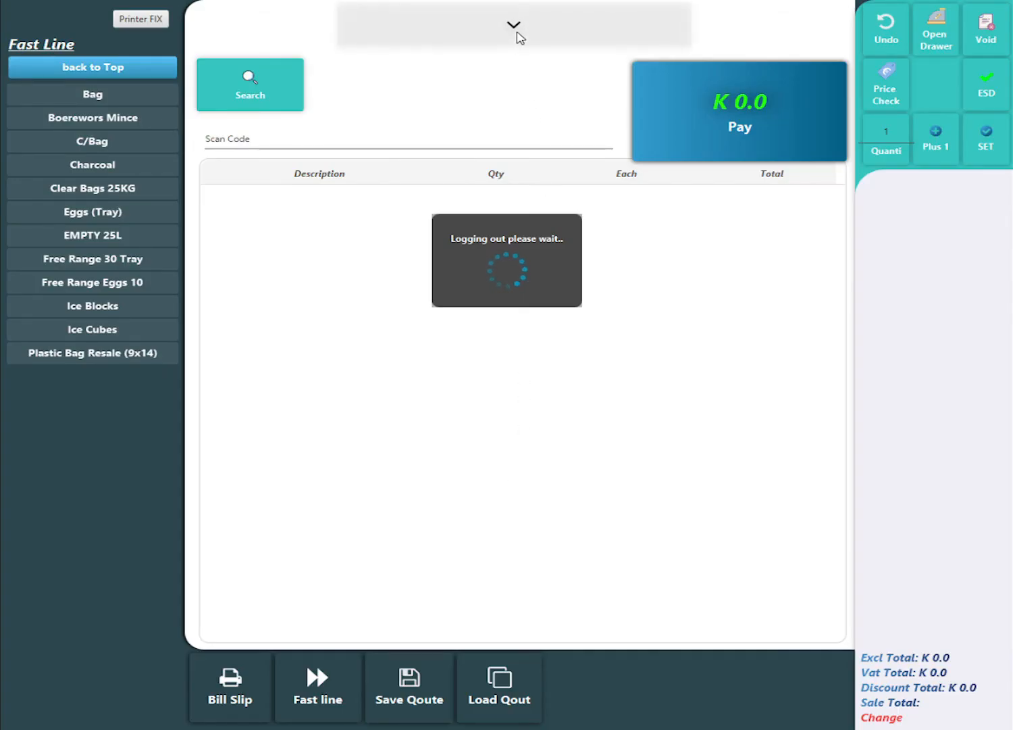